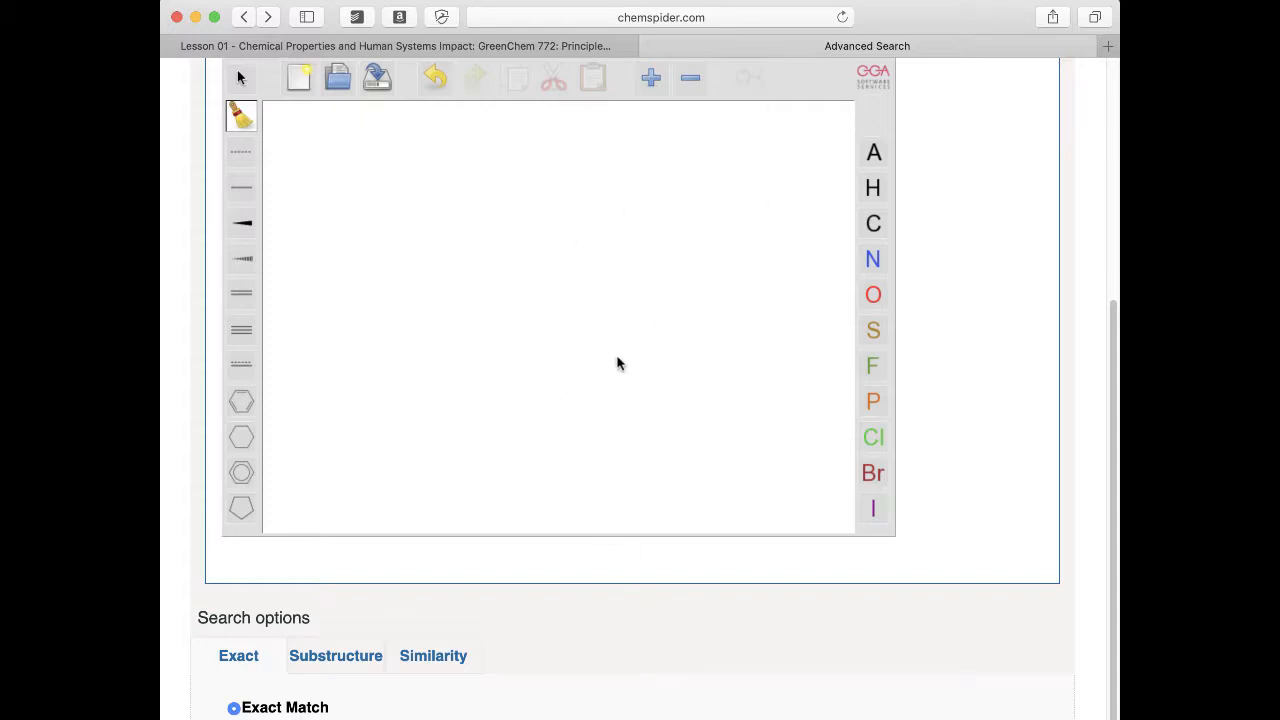
Open the structure search page and erase the molecule already in the drawing editor.
scroll(617, 363, up, 5)
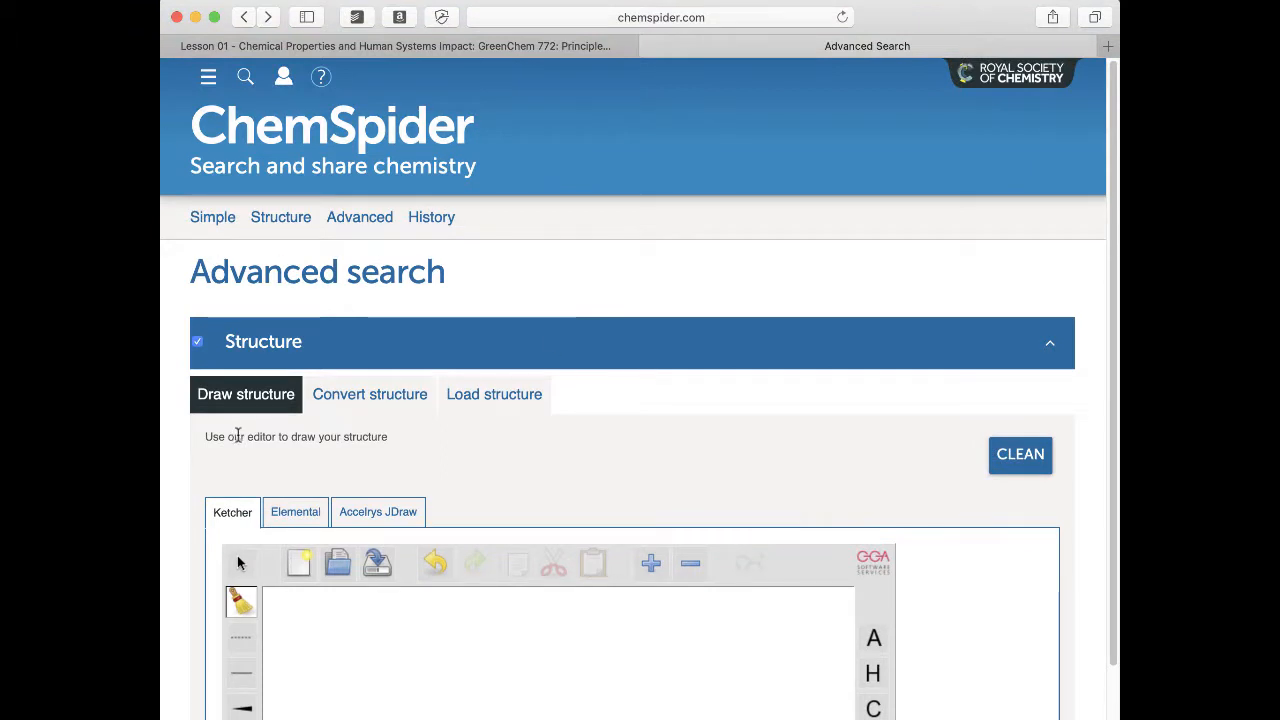
click(215, 224)
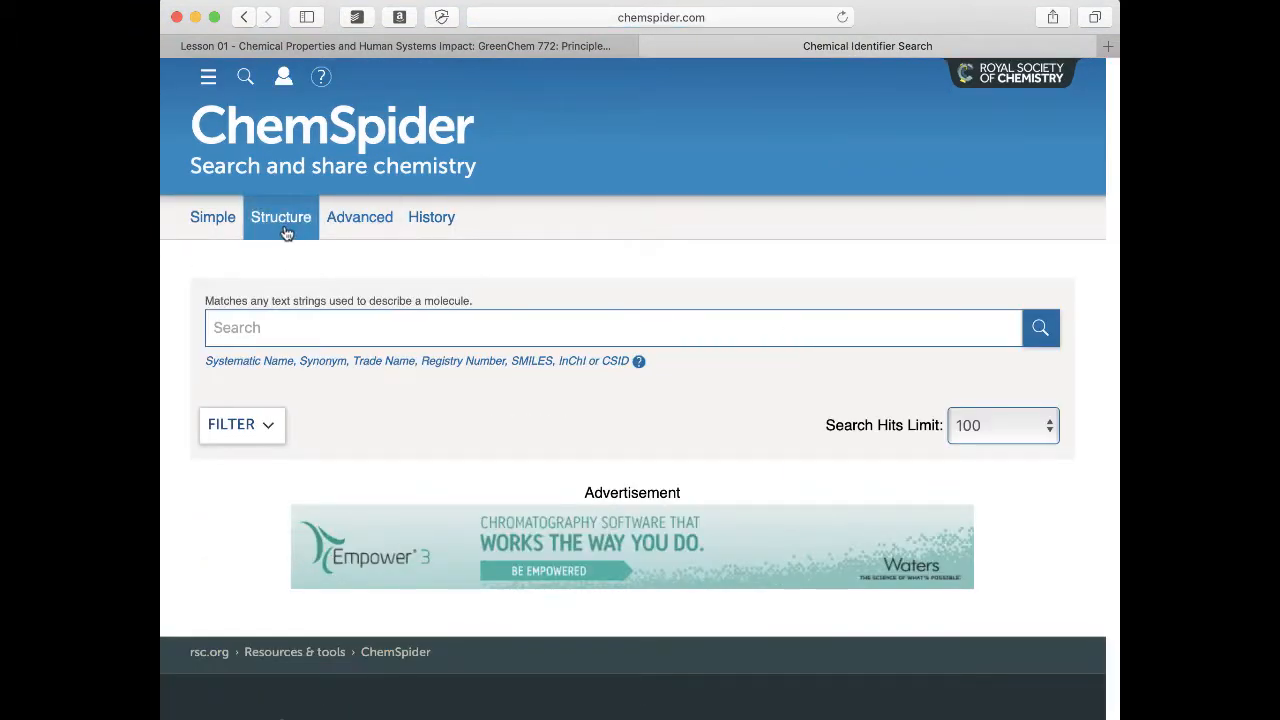
click(285, 228)
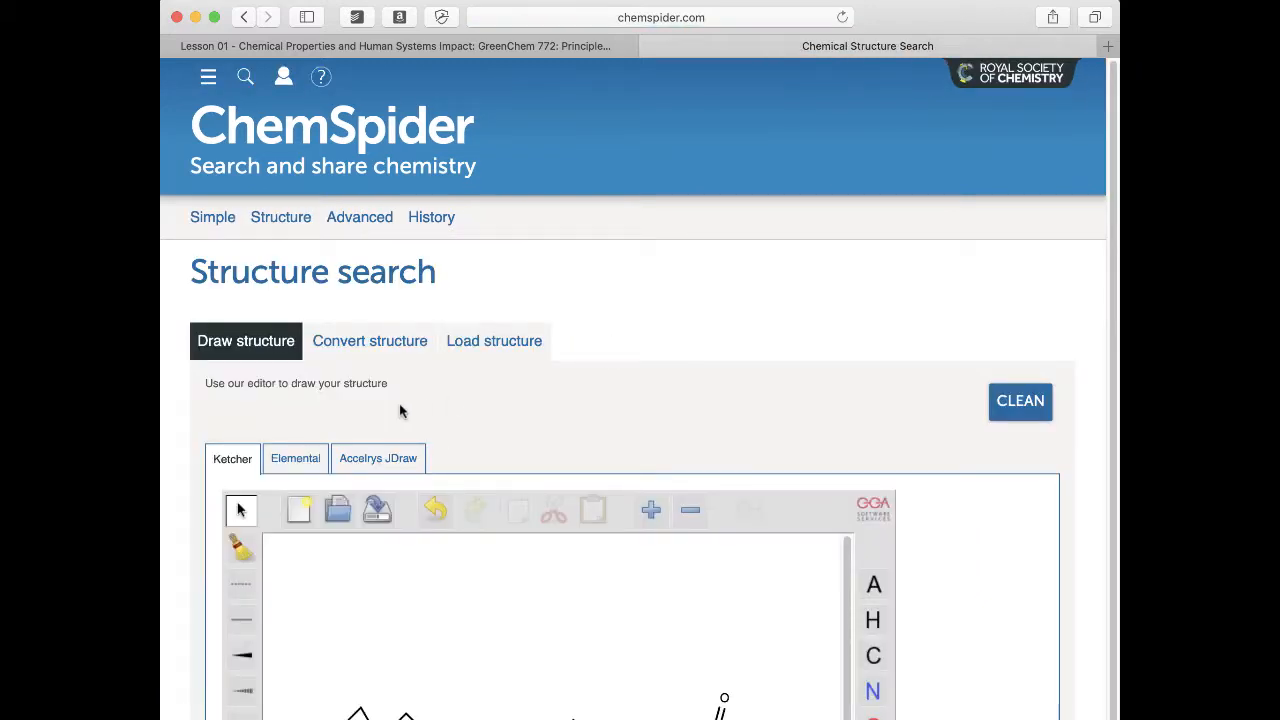
click(240, 547)
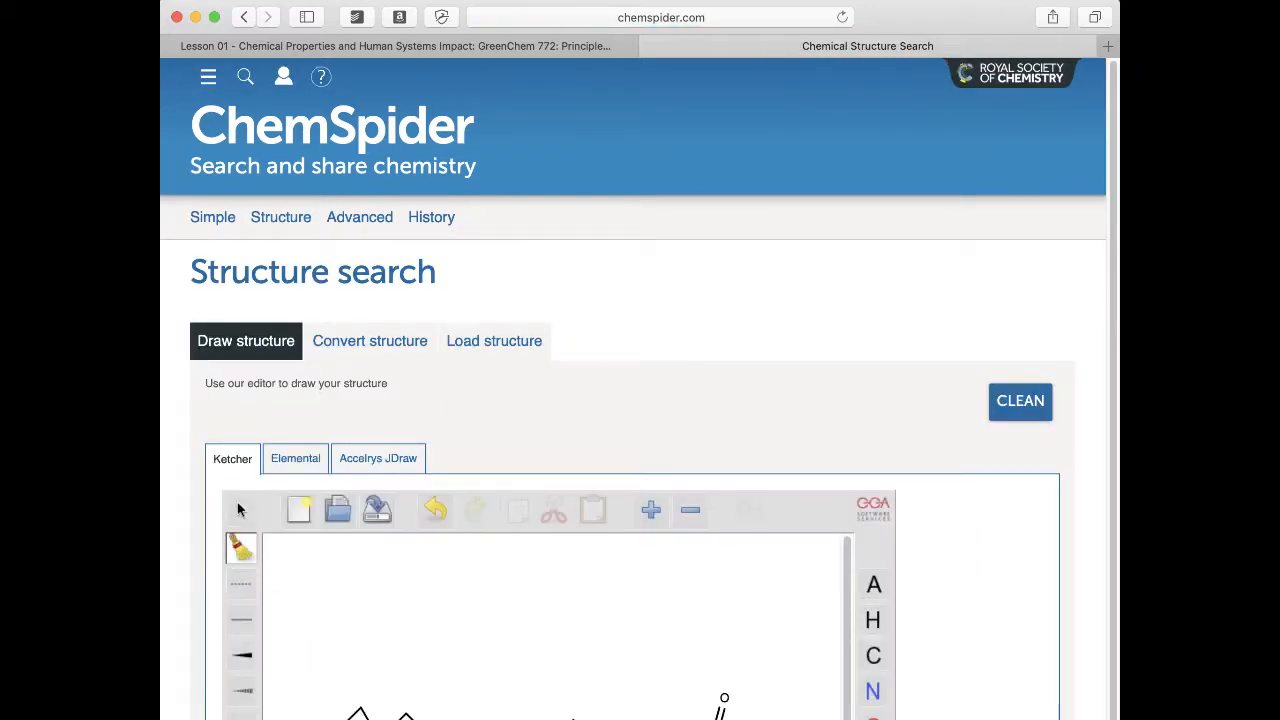
mouse_move(315, 718)
mouse_down()
mouse_move(650, 718)
mouse_move(812, 660)
mouse_up()
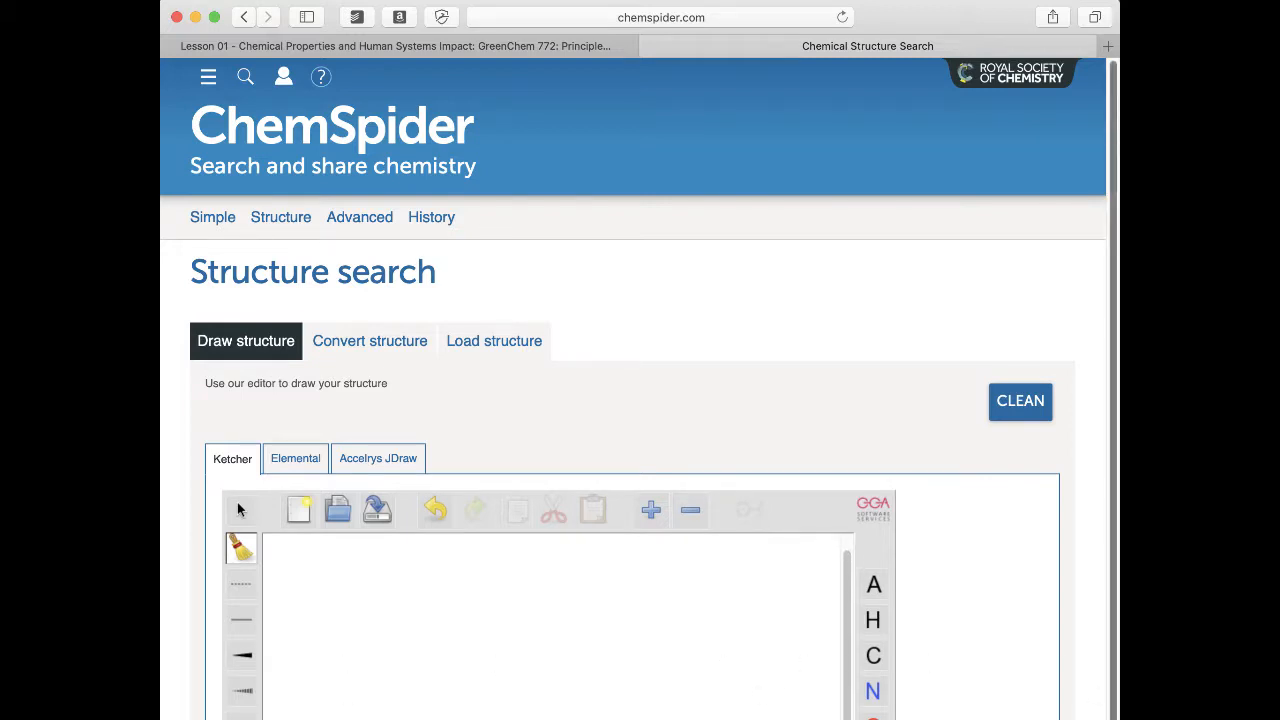
scroll(640, 400, down, 5)
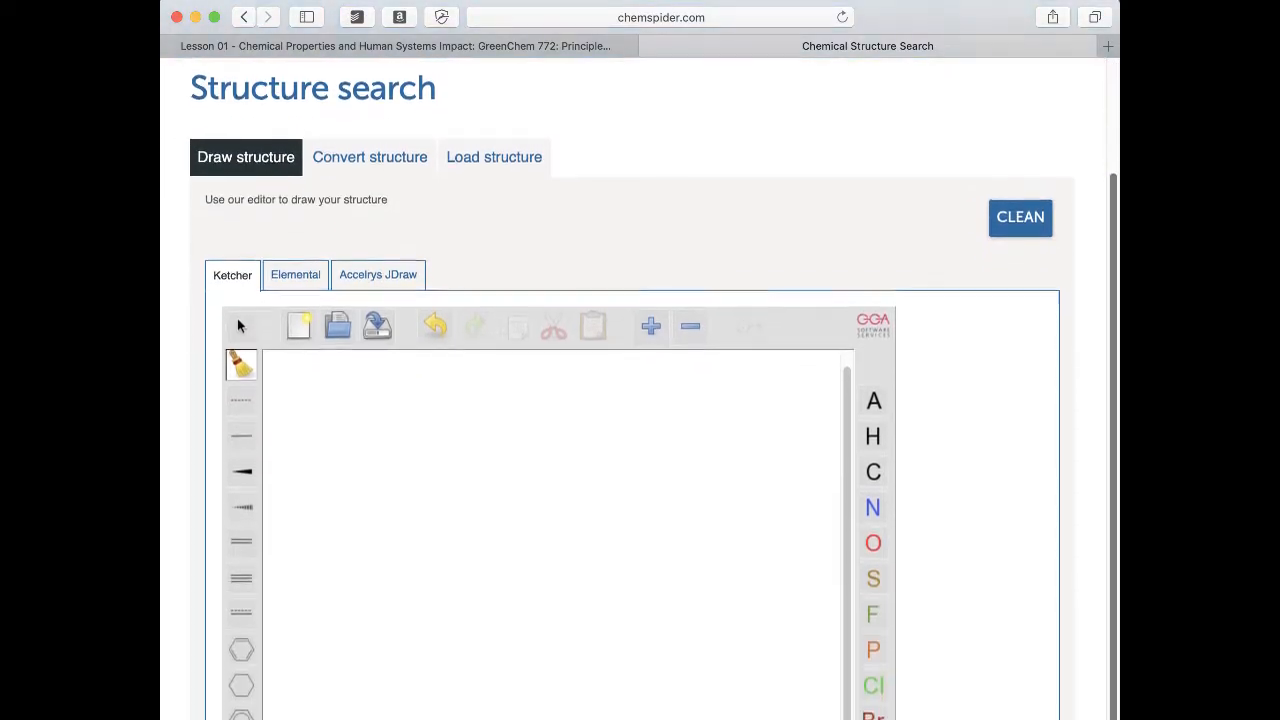
scroll(640, 400, down, 1)
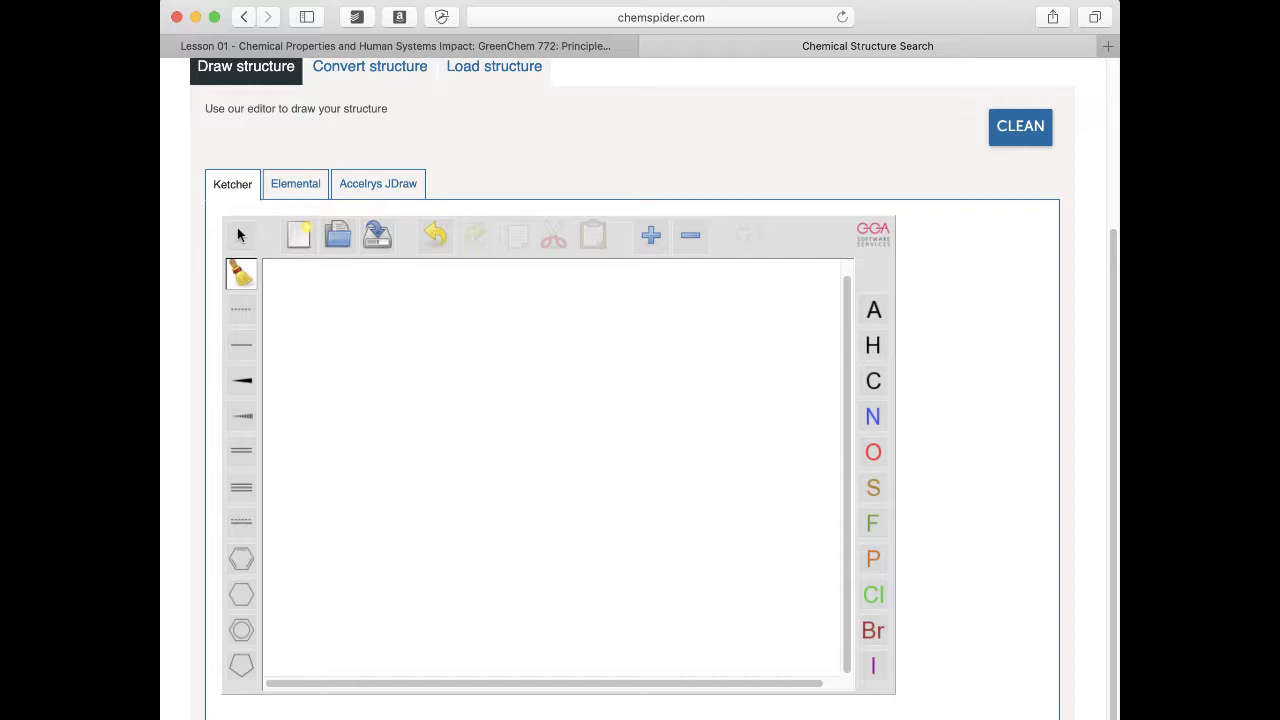
scroll(640, 400, down, 1)
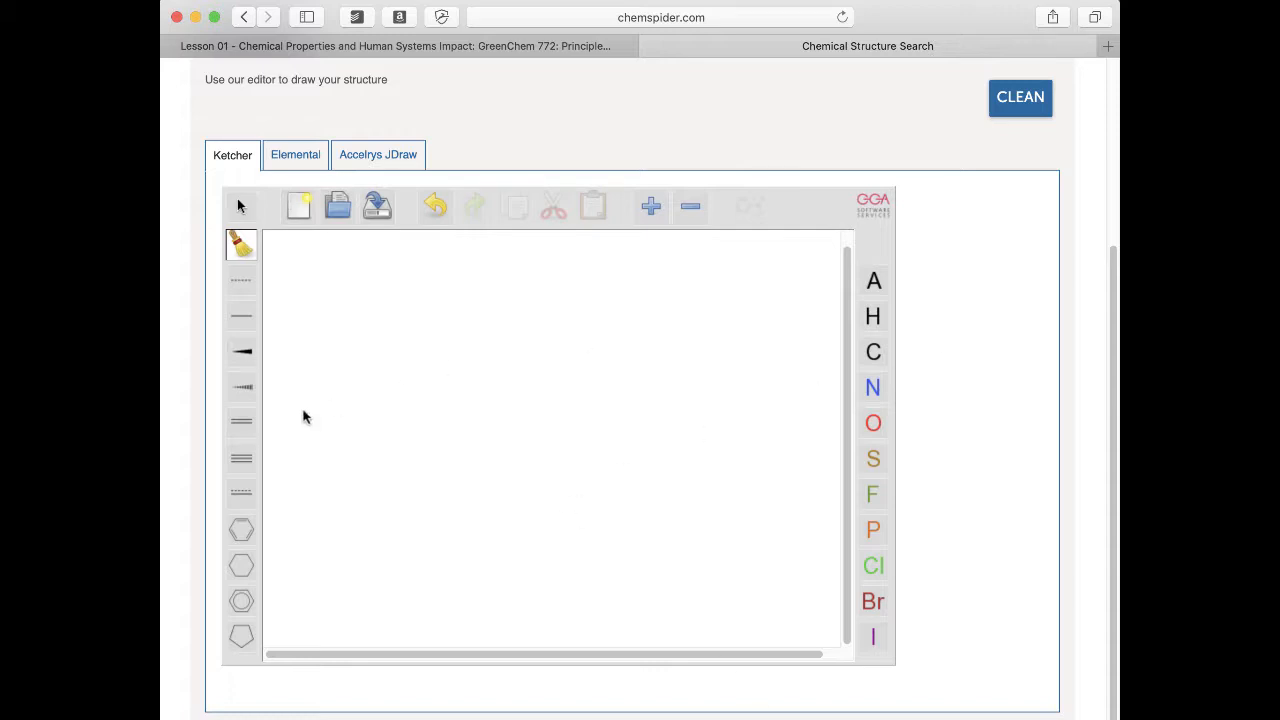
click(239, 322)
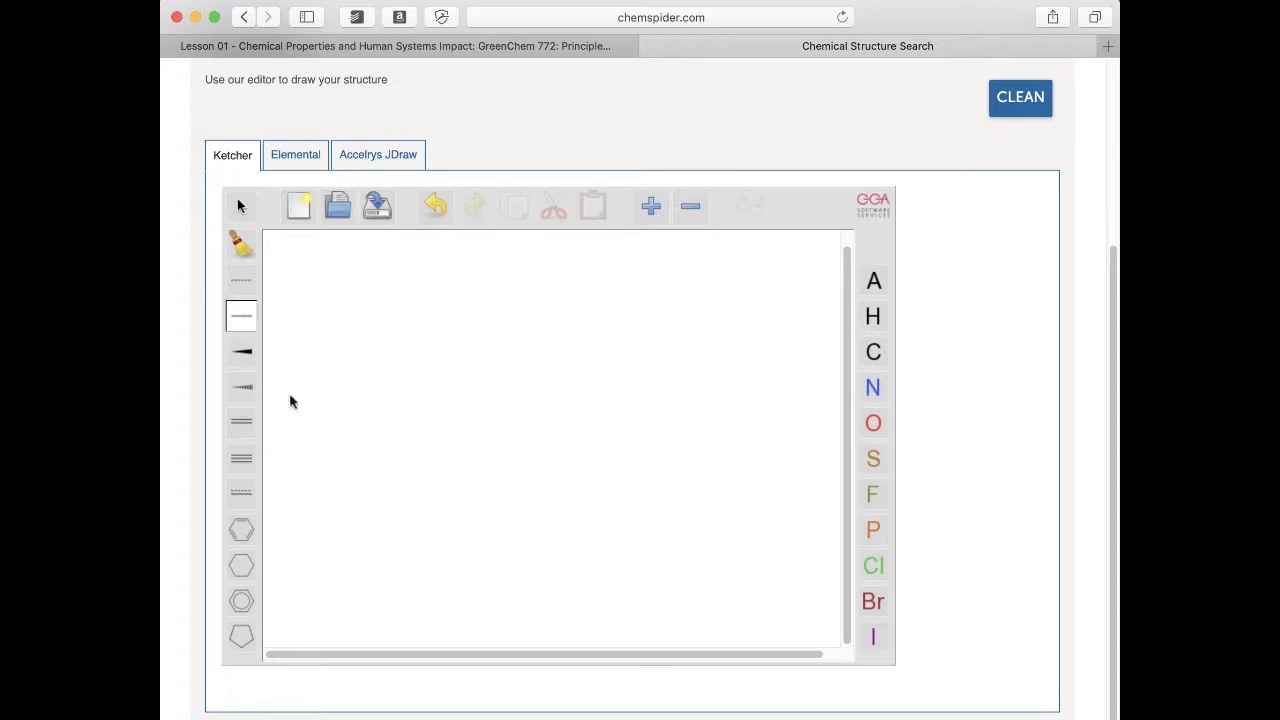
click(275, 433)
drag(277, 397, 309, 410)
click(240, 244)
drag(347, 483, 268, 384)
click(250, 330)
click(282, 413)
click(317, 436)
drag(338, 405, 343, 404)
click(240, 243)
drag(374, 478, 260, 396)
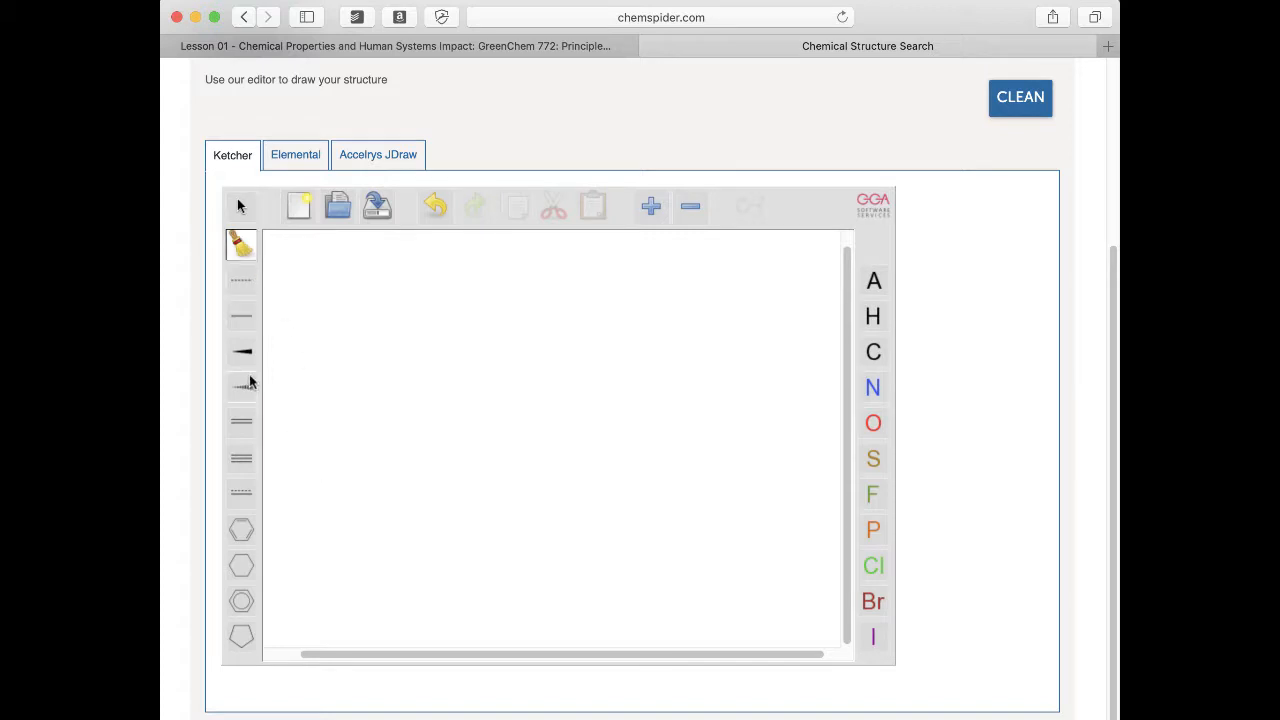
Draw a ten-carbon chain of single bonds as a zigzag that dips into a V shape and rises again.
click(242, 318)
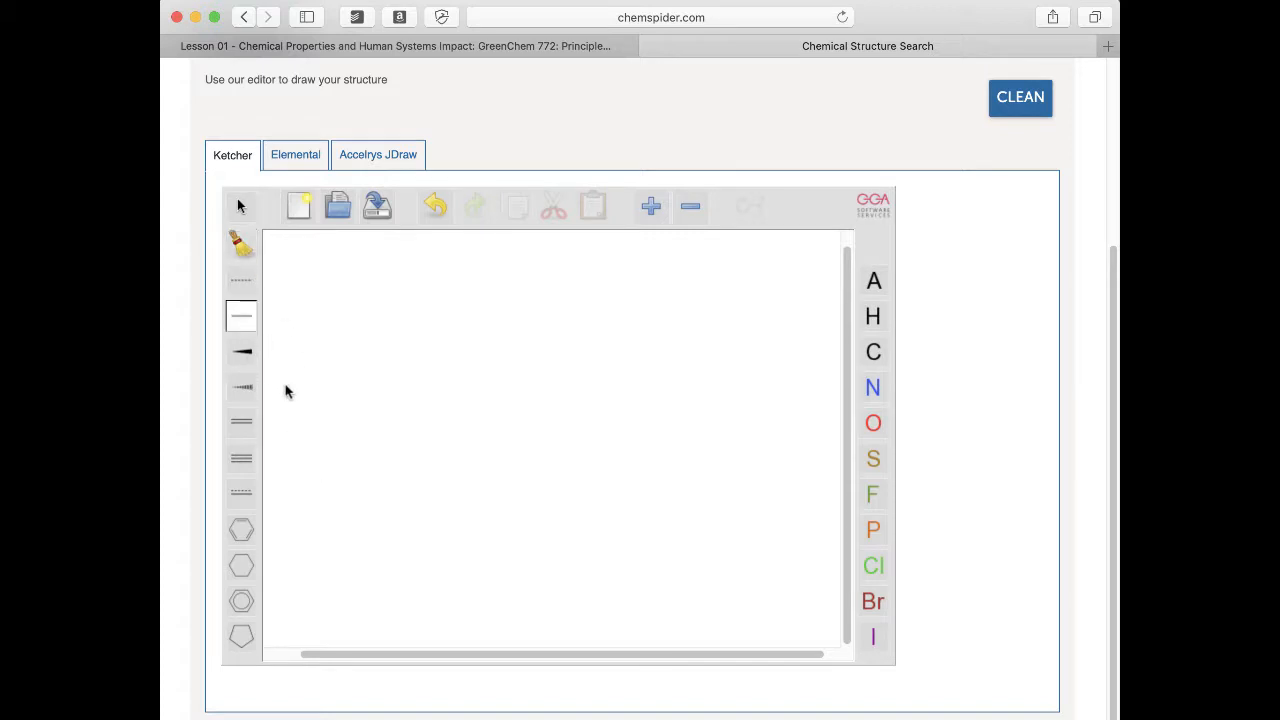
drag(285, 391, 440, 438)
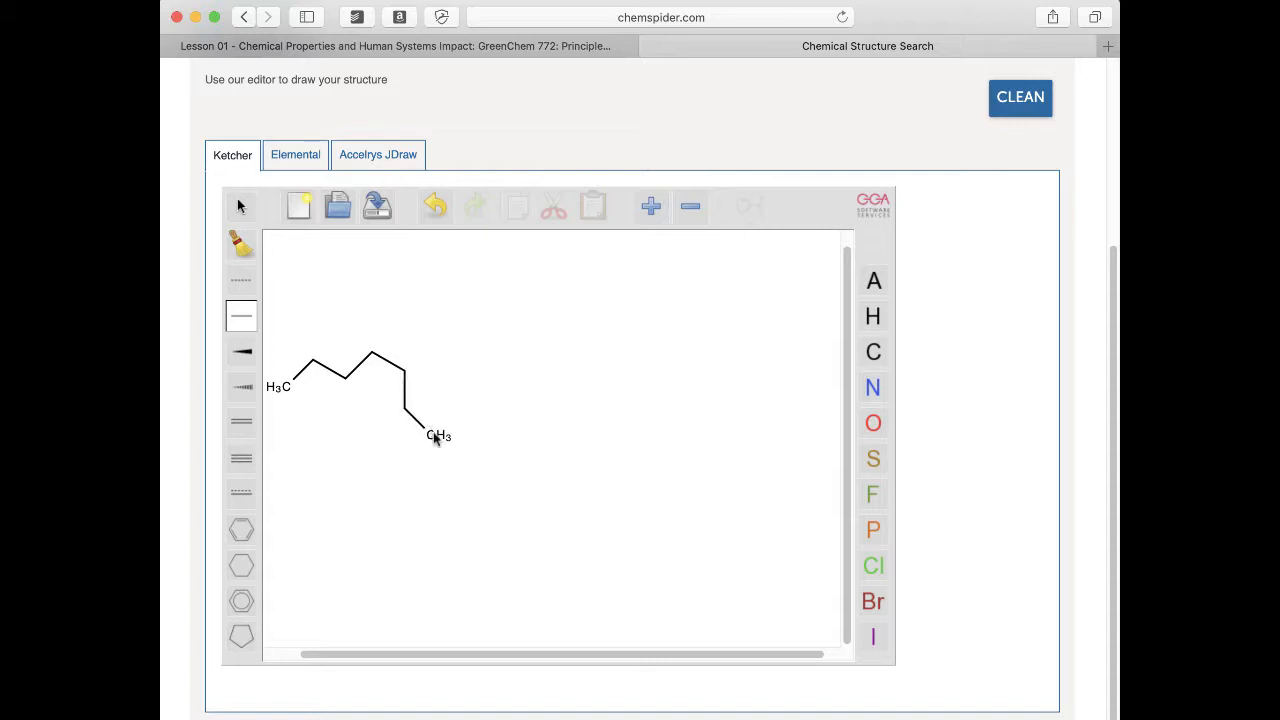
drag(436, 436, 453, 370)
drag(467, 368, 486, 362)
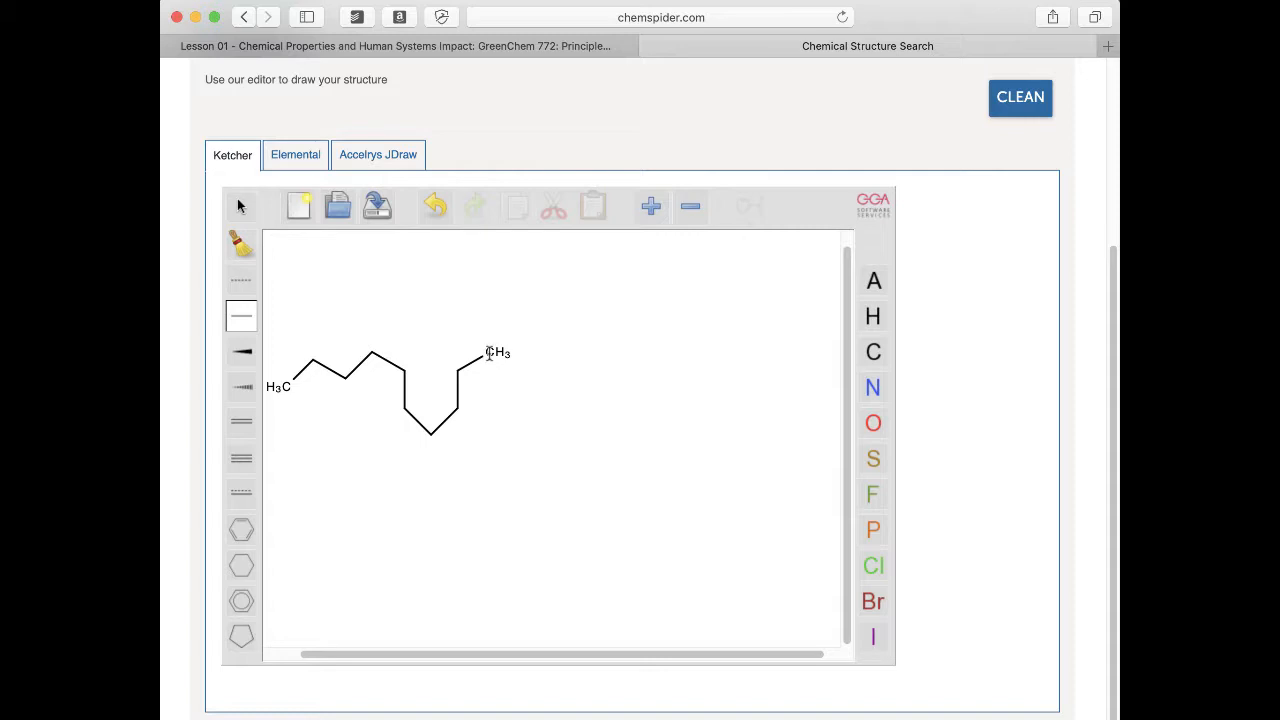
Extend the free end after the dip with eight more single-bonded carbons in a zigzag, making an 18-carbon chain.
click(489, 353)
click(521, 374)
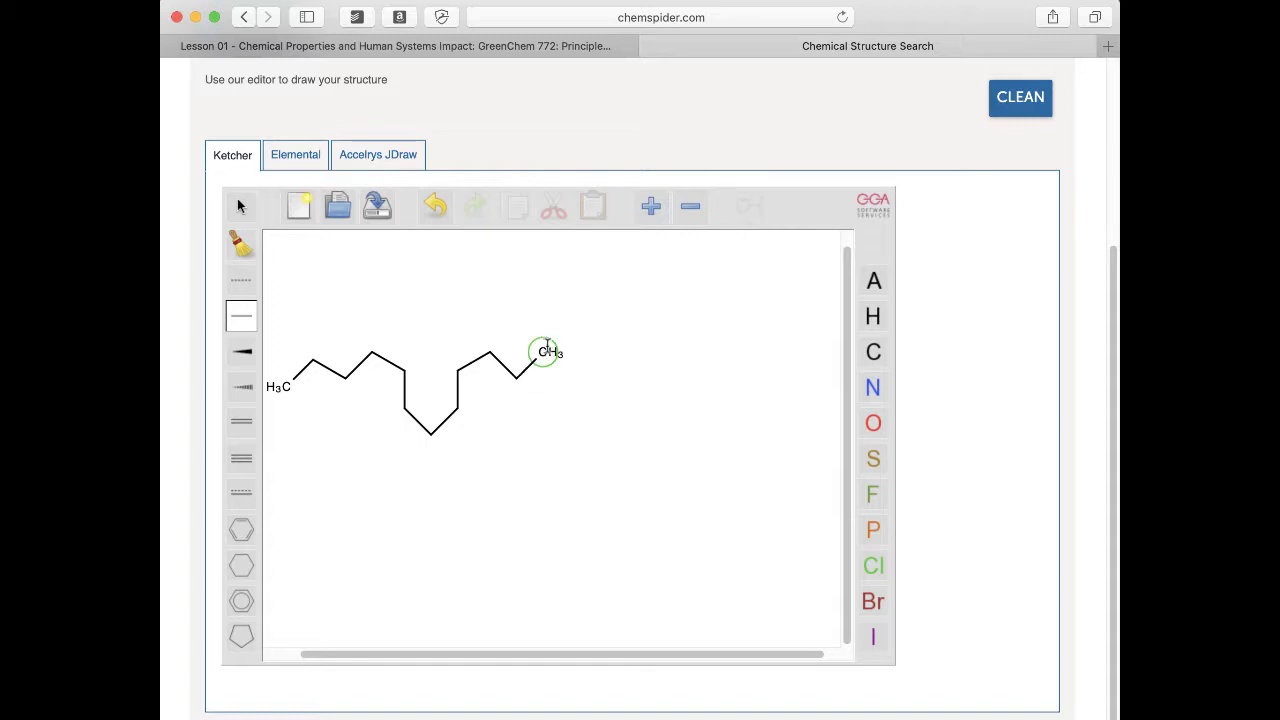
click(547, 348)
click(575, 366)
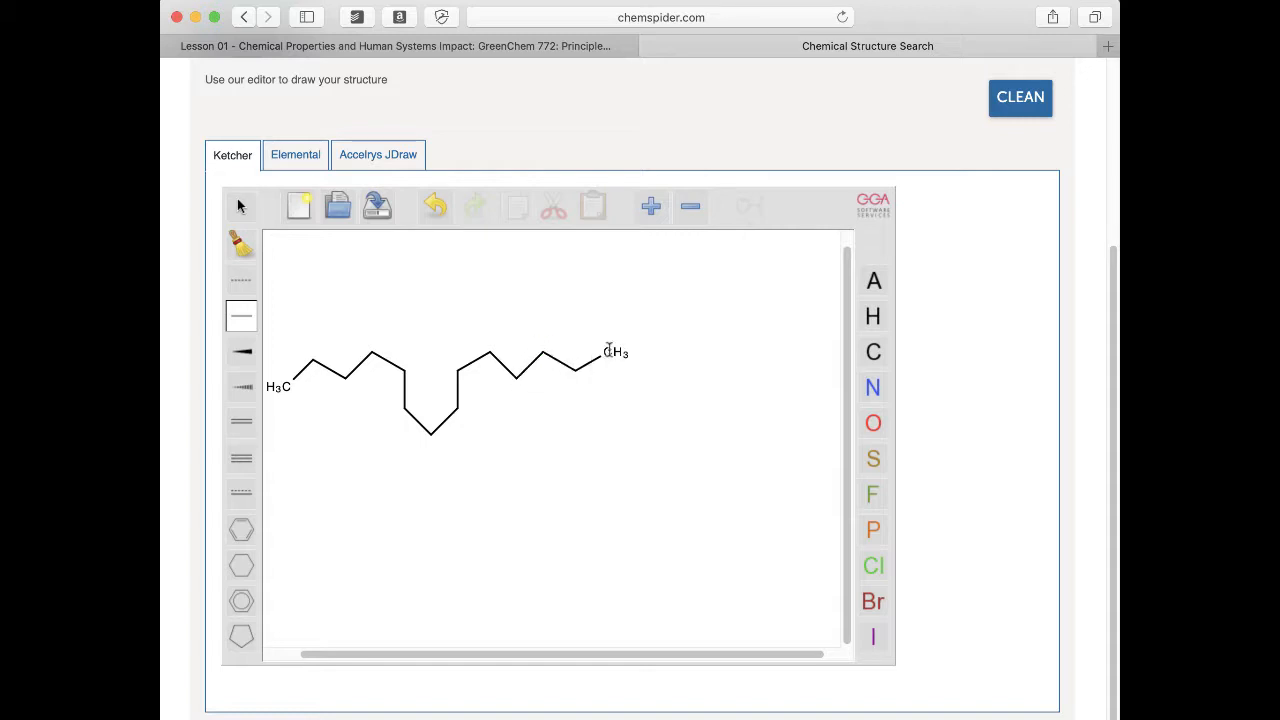
click(608, 352)
click(638, 370)
click(673, 350)
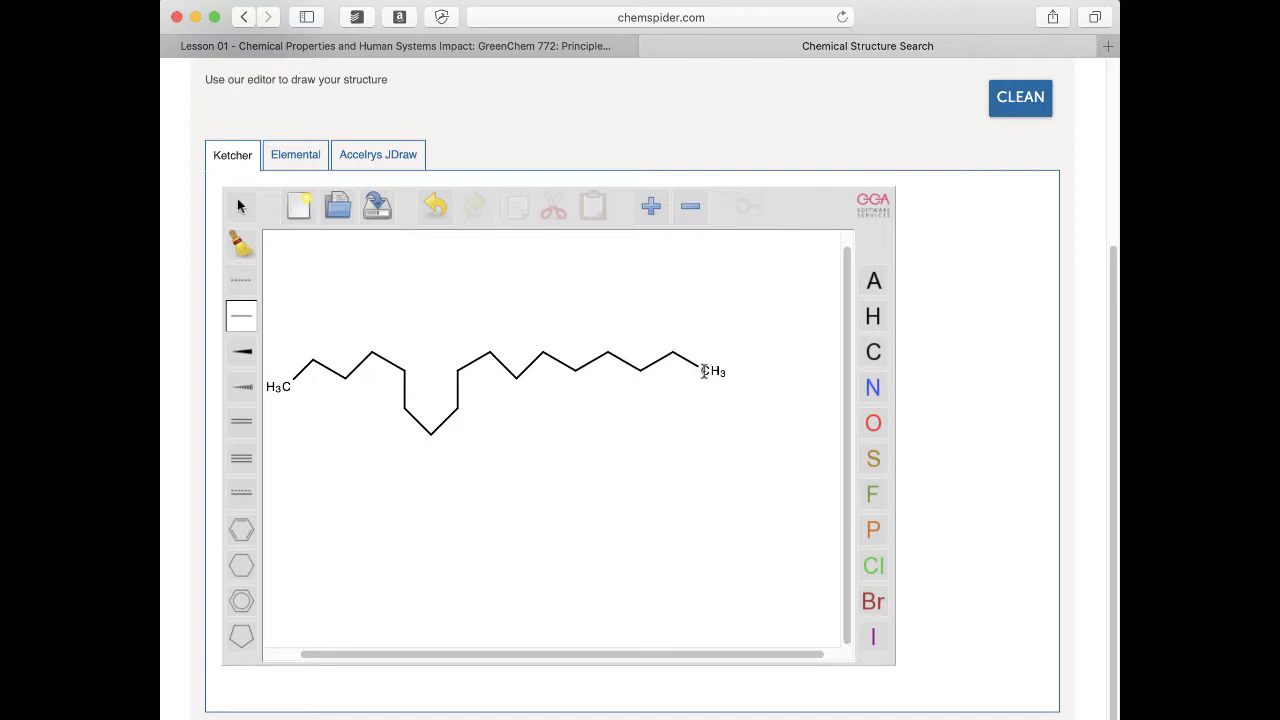
click(704, 371)
Turn the chain's last carbon into a methyl ester with one double-bonded oxygen and one single-bonded oxygen carrying a CH3 group.
click(873, 423)
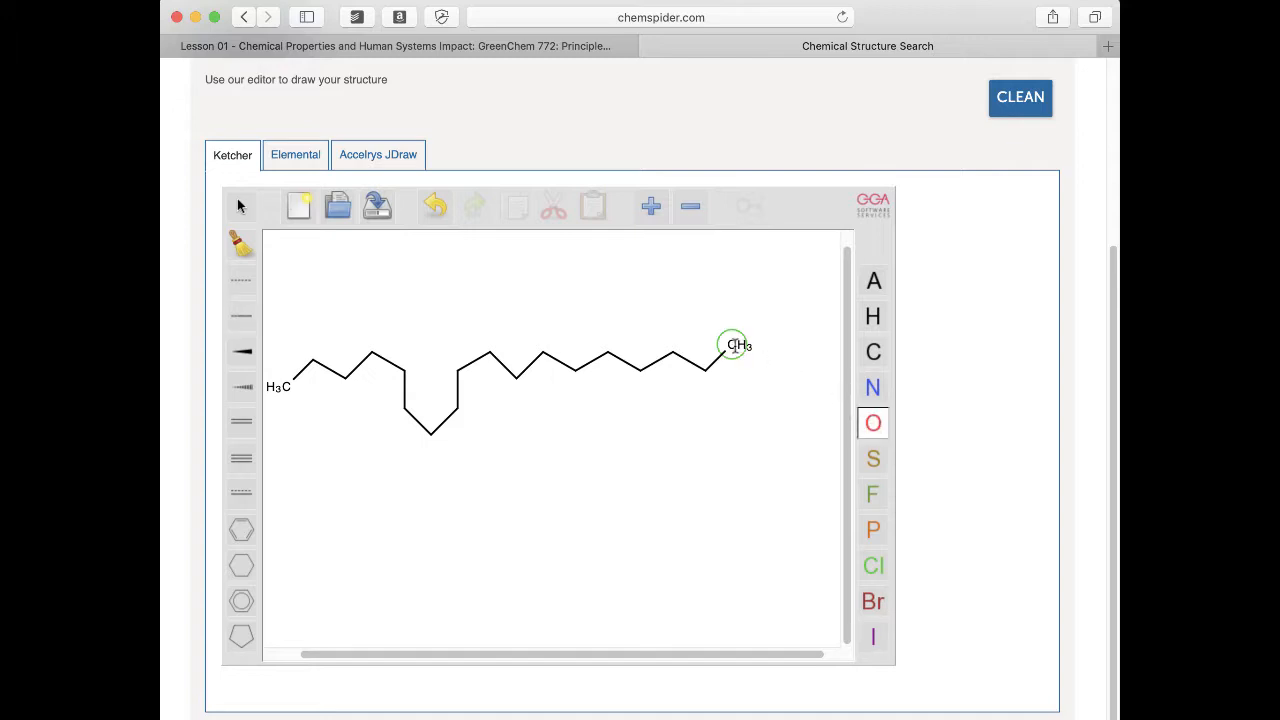
mouse_move(738, 345)
mouse_down()
mouse_move(765, 374)
mouse_move(736, 323)
mouse_up()
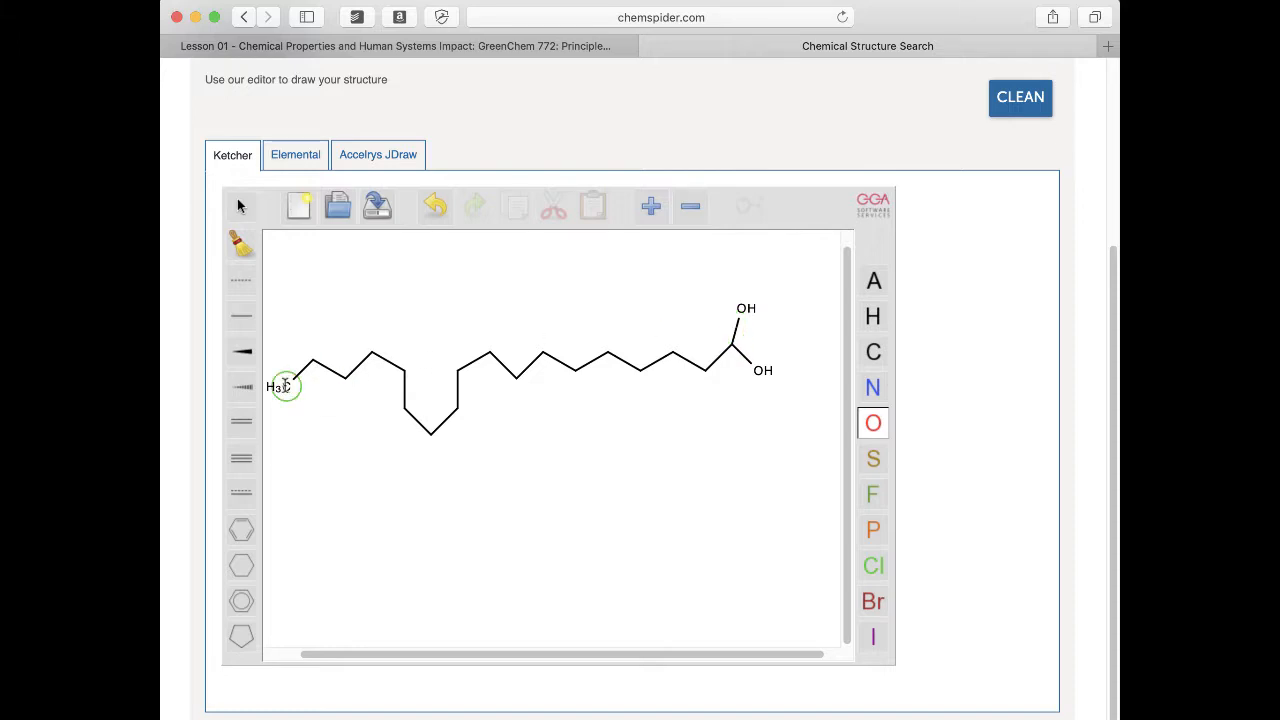
click(241, 421)
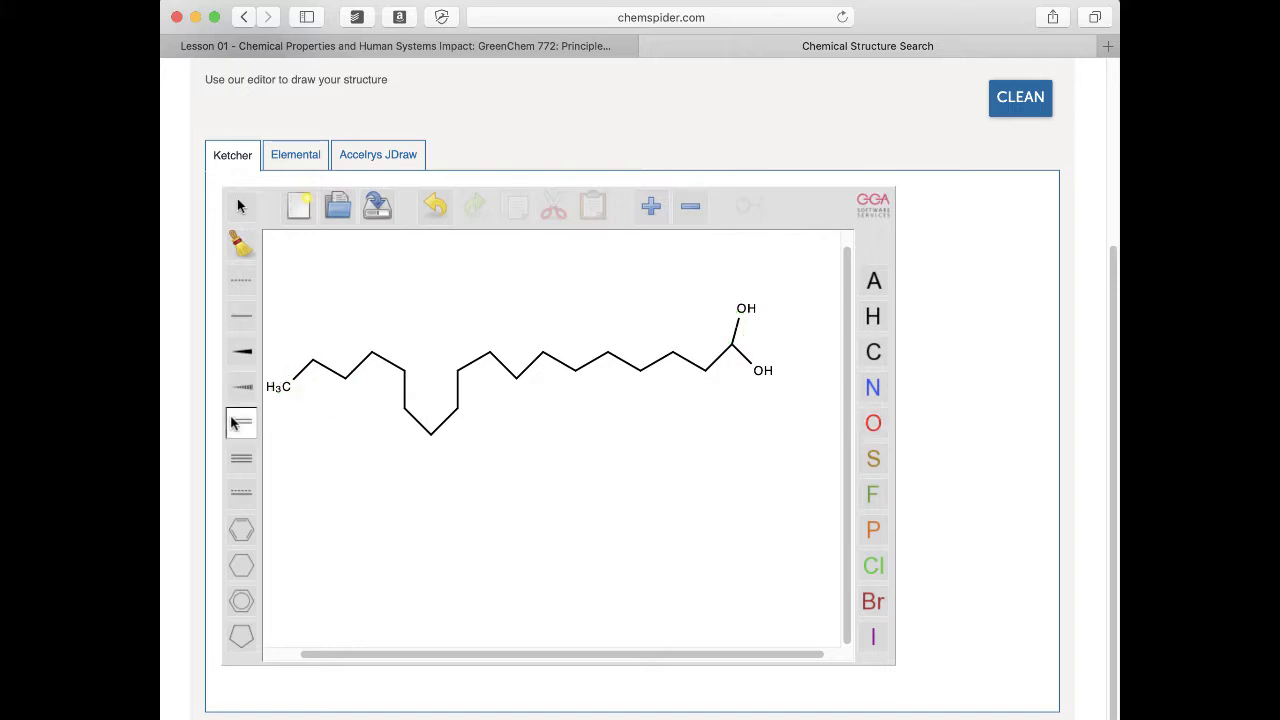
click(737, 330)
click(873, 350)
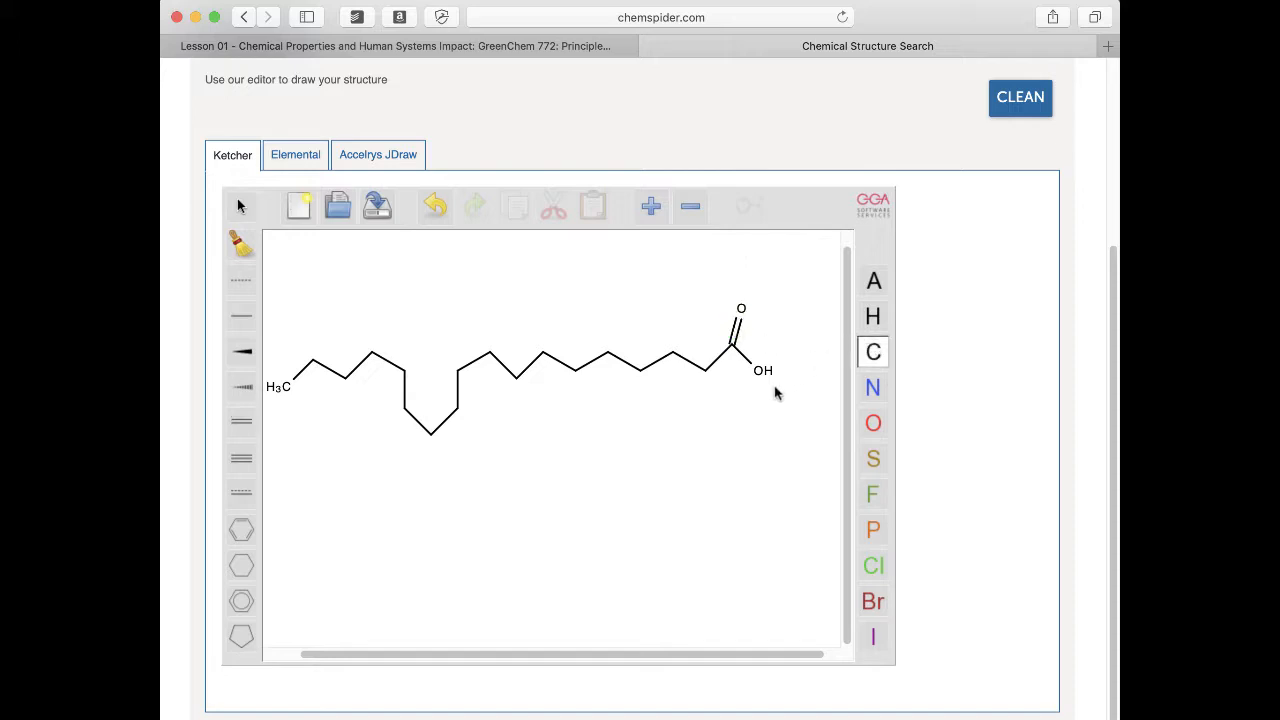
drag(760, 369, 818, 355)
Change the sixth–seventh and ninth–tenth carbon bonds, counted from the H3C end of the chain, to double bonds.
click(241, 421)
click(416, 422)
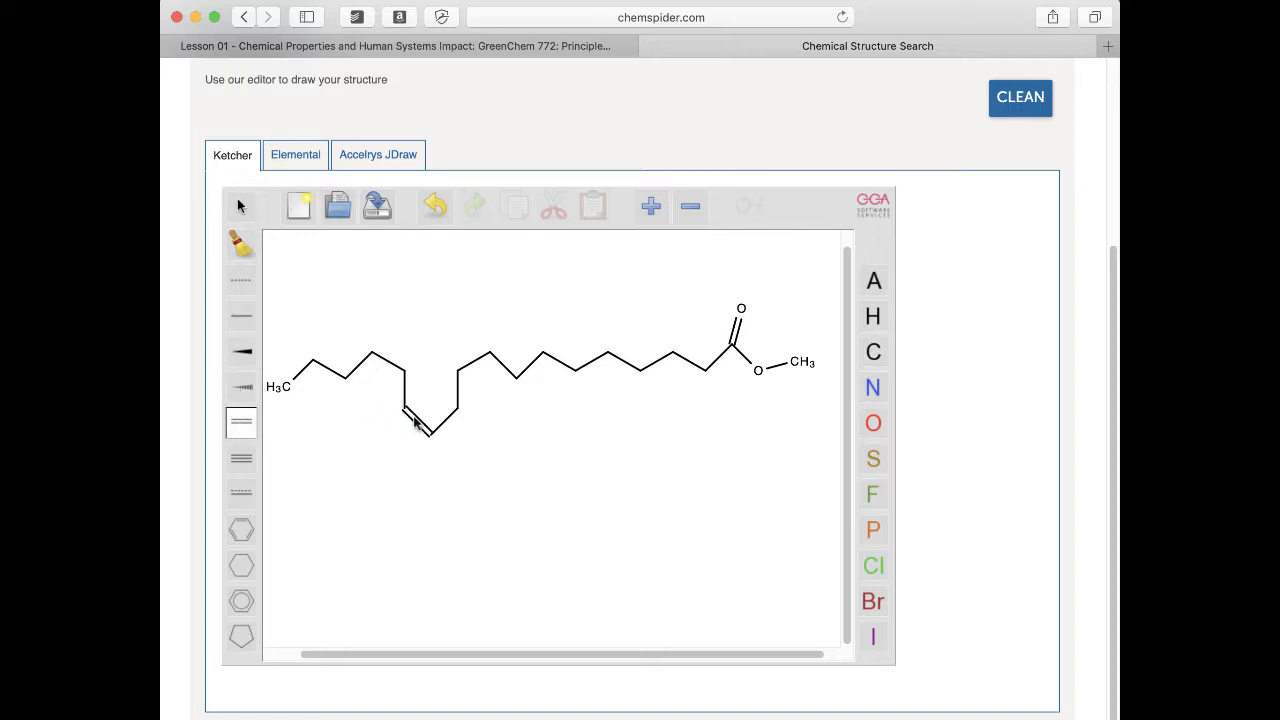
click(474, 366)
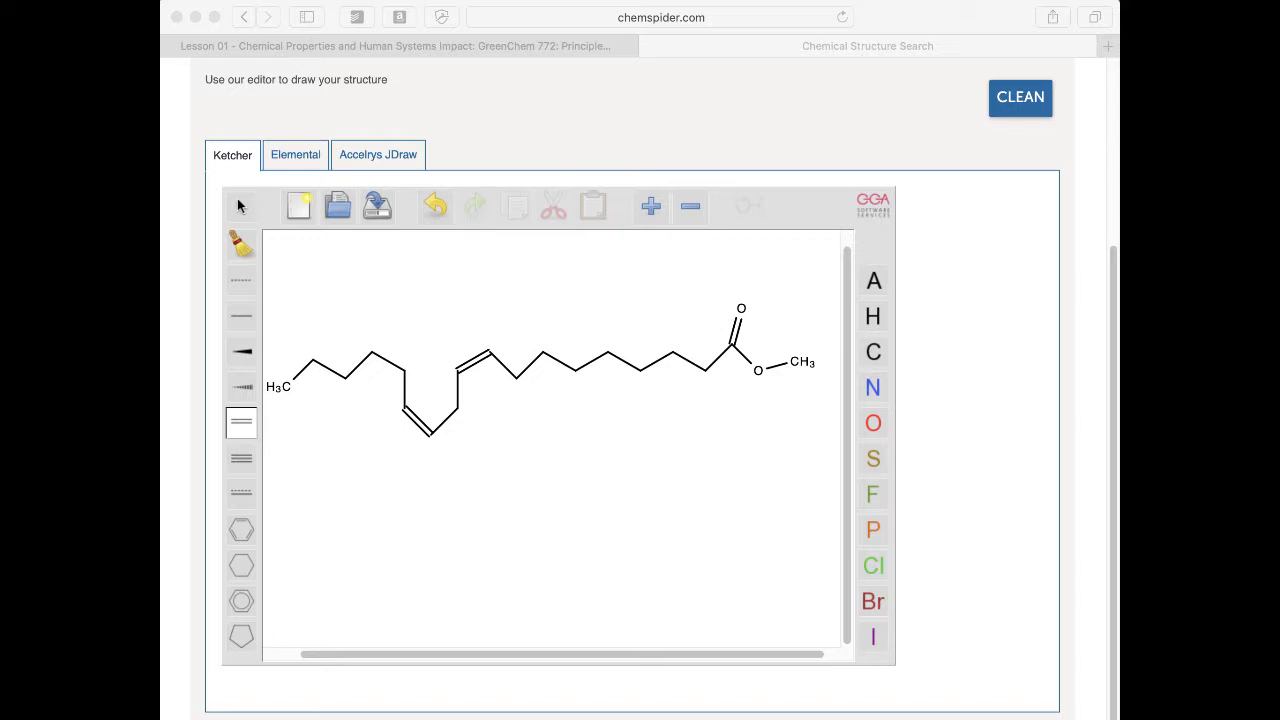
Run an Exact Match structure search on the drawn molecule with a search hits limit of 100.
click(1114, 450)
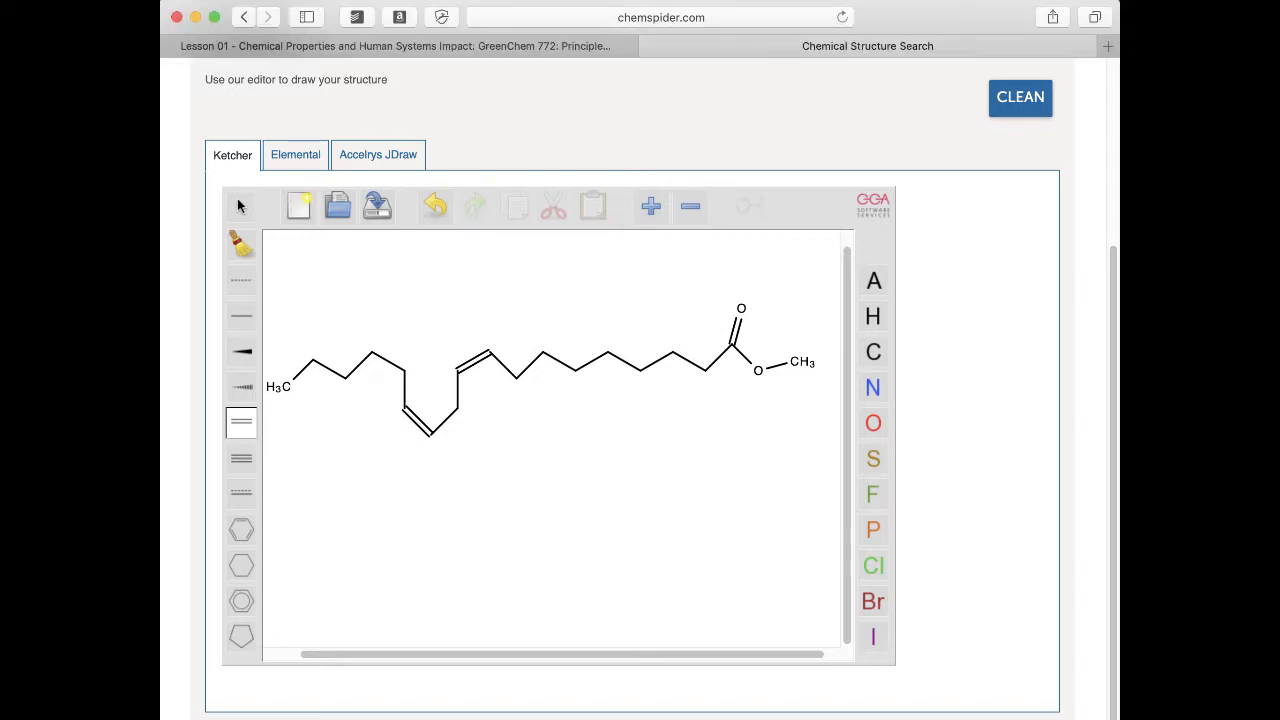
scroll(1020, 514, down, 10)
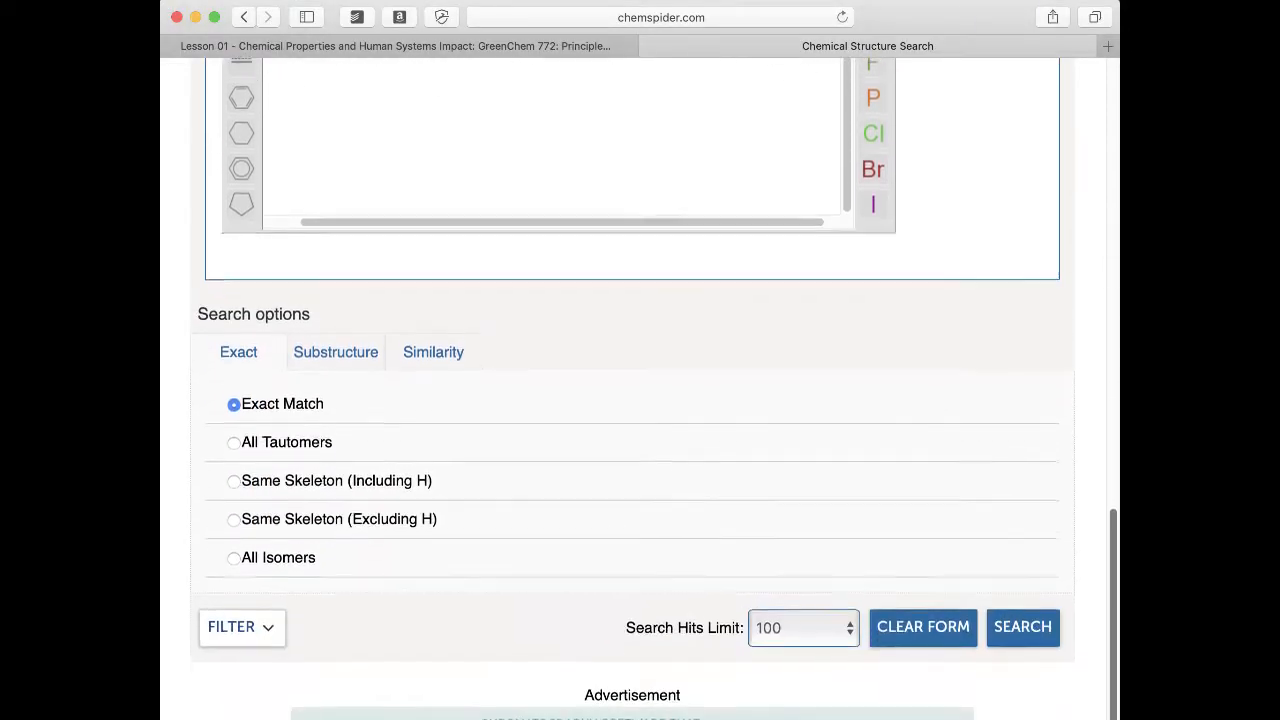
click(1012, 614)
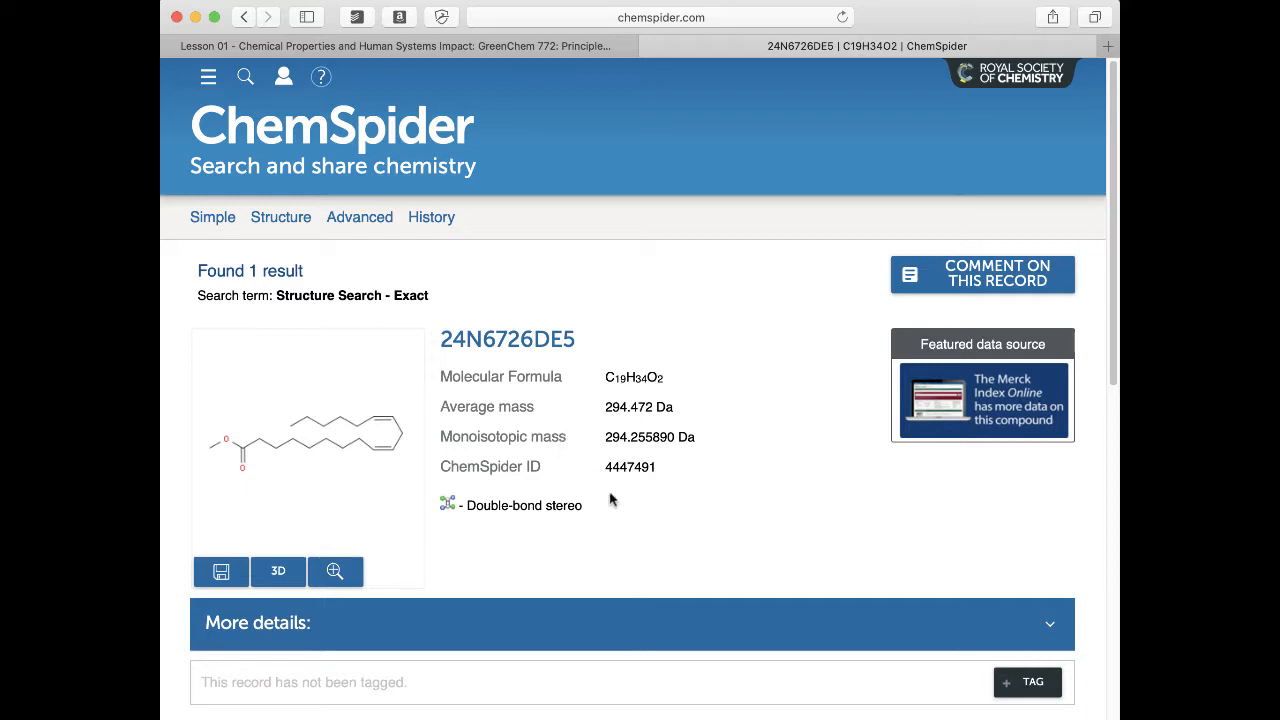
Expand the full list of names and synonyms in the found compound's record and read through it.
scroll(616, 504, down, 1)
scroll(617, 506, down, 10)
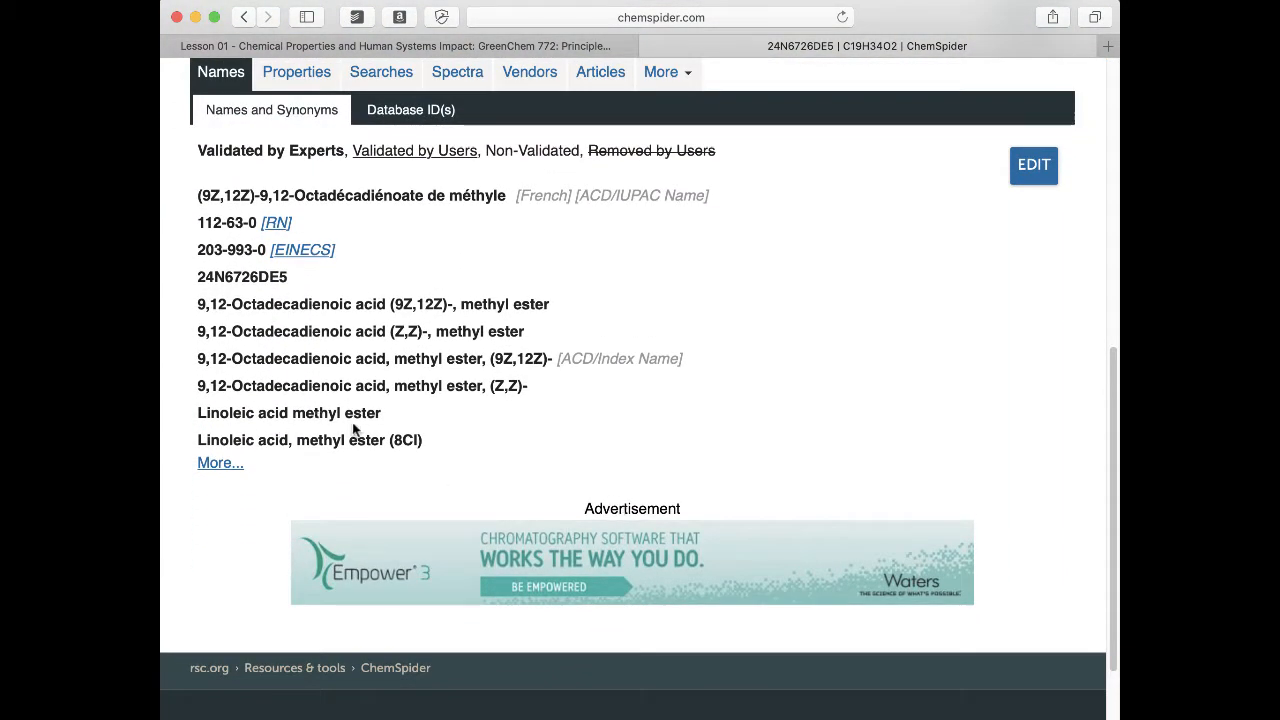
click(222, 466)
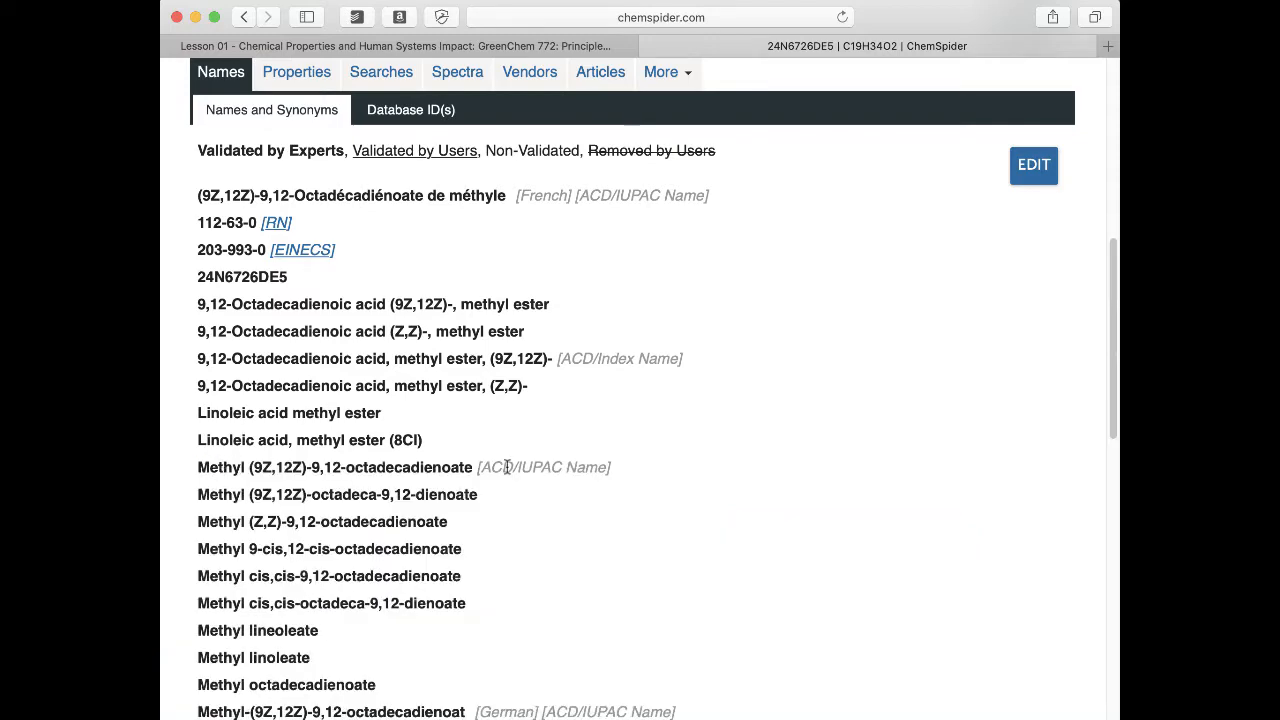
scroll(507, 467, down, 3)
scroll(507, 467, down, 5)
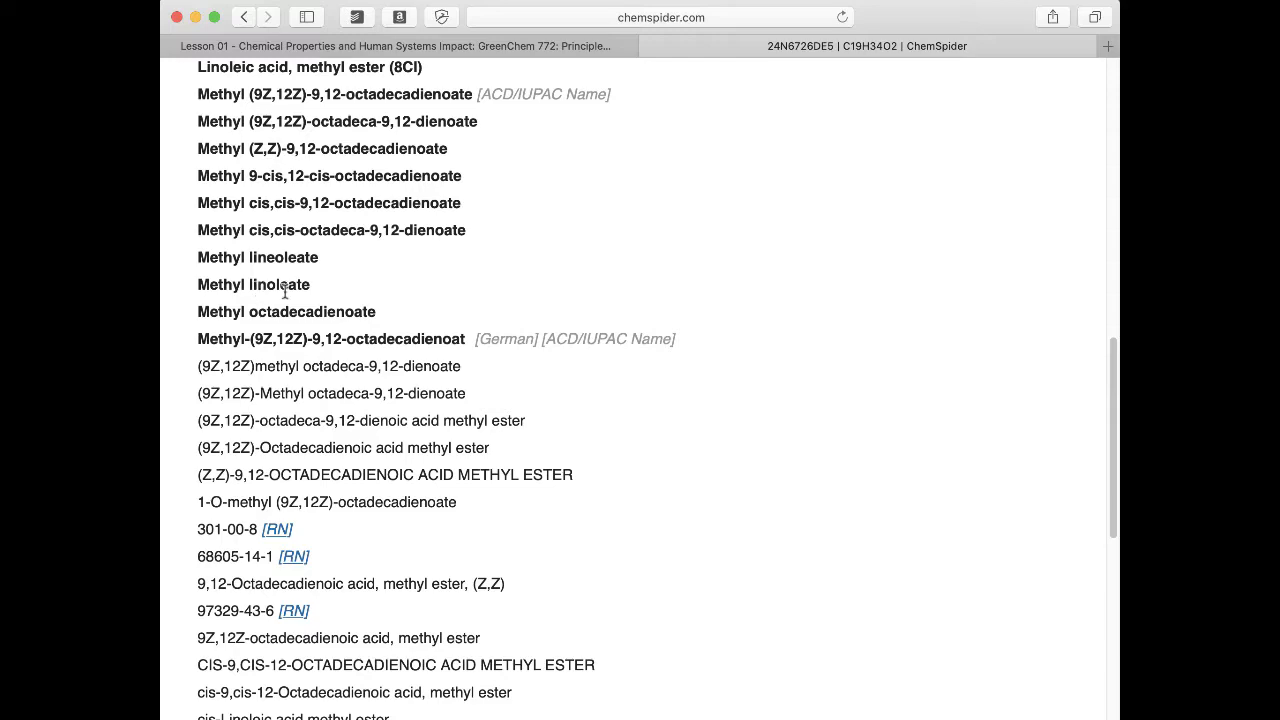
scroll(285, 291, up, 10)
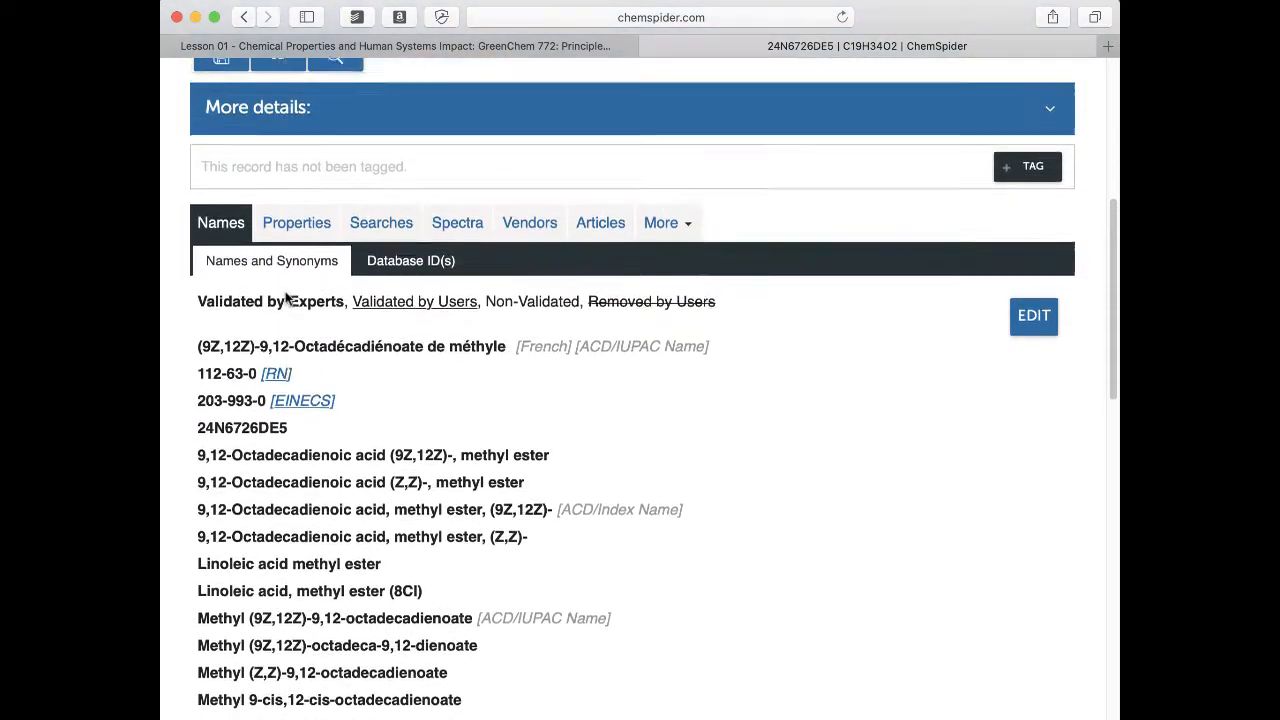
Open the compound's experimental properties and expand the experimental melting point and boiling point to read their values.
click(295, 240)
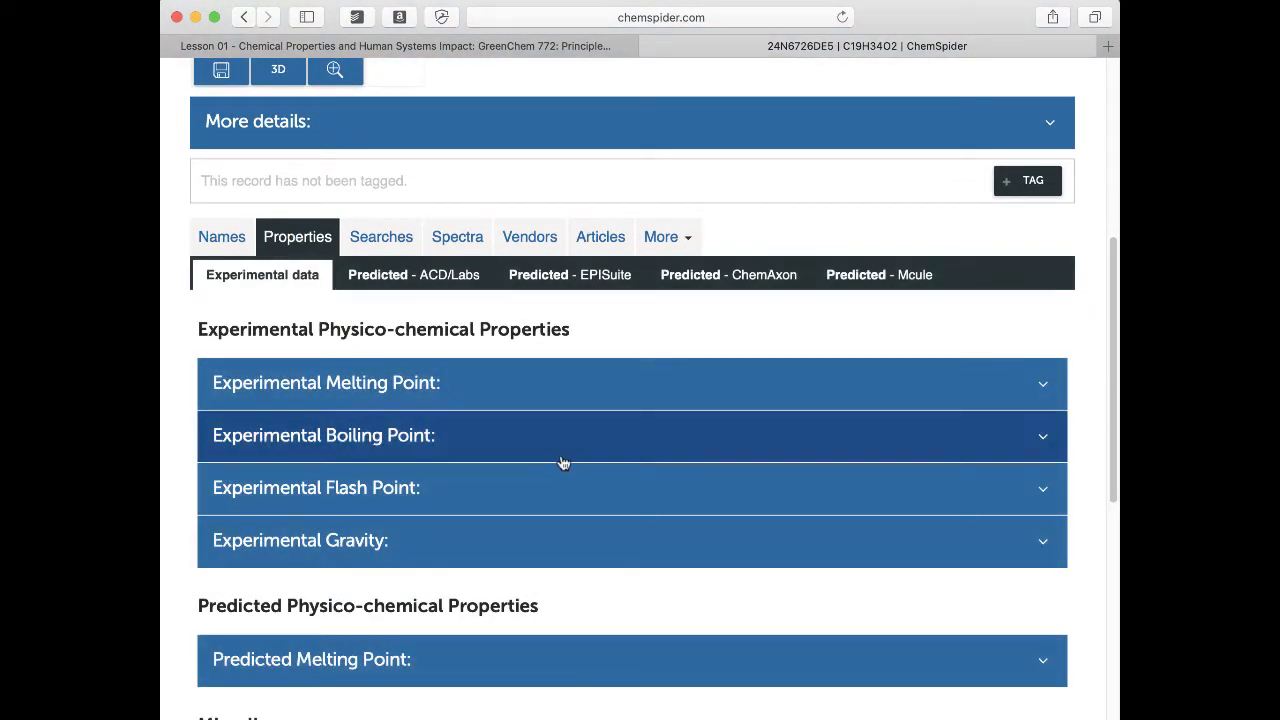
click(430, 393)
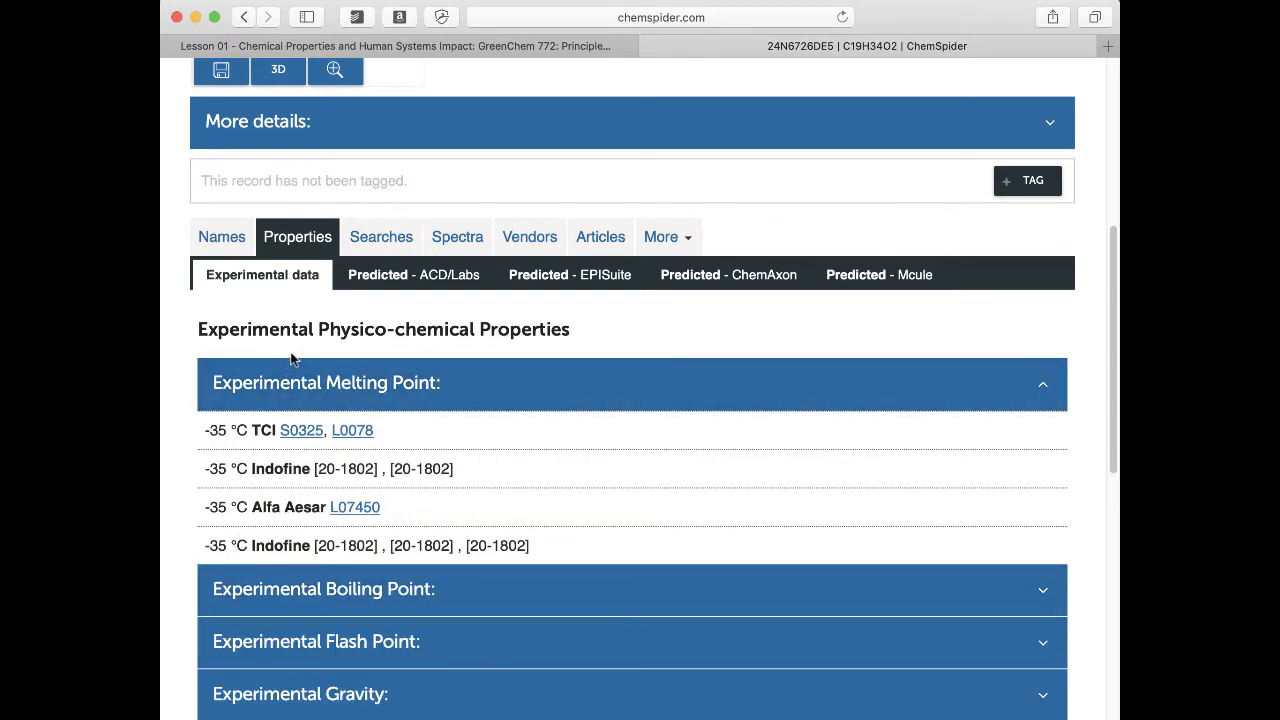
scroll(354, 490, down, 2)
click(340, 524)
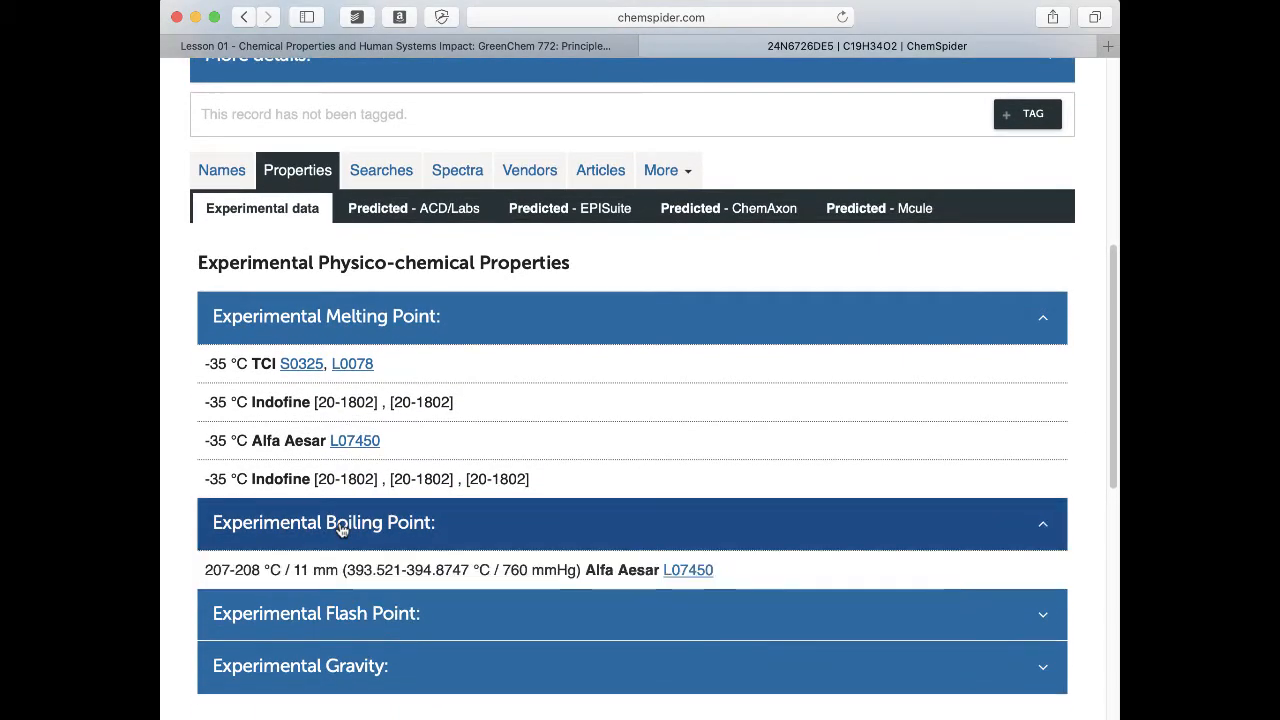
scroll(398, 541, down, 2)
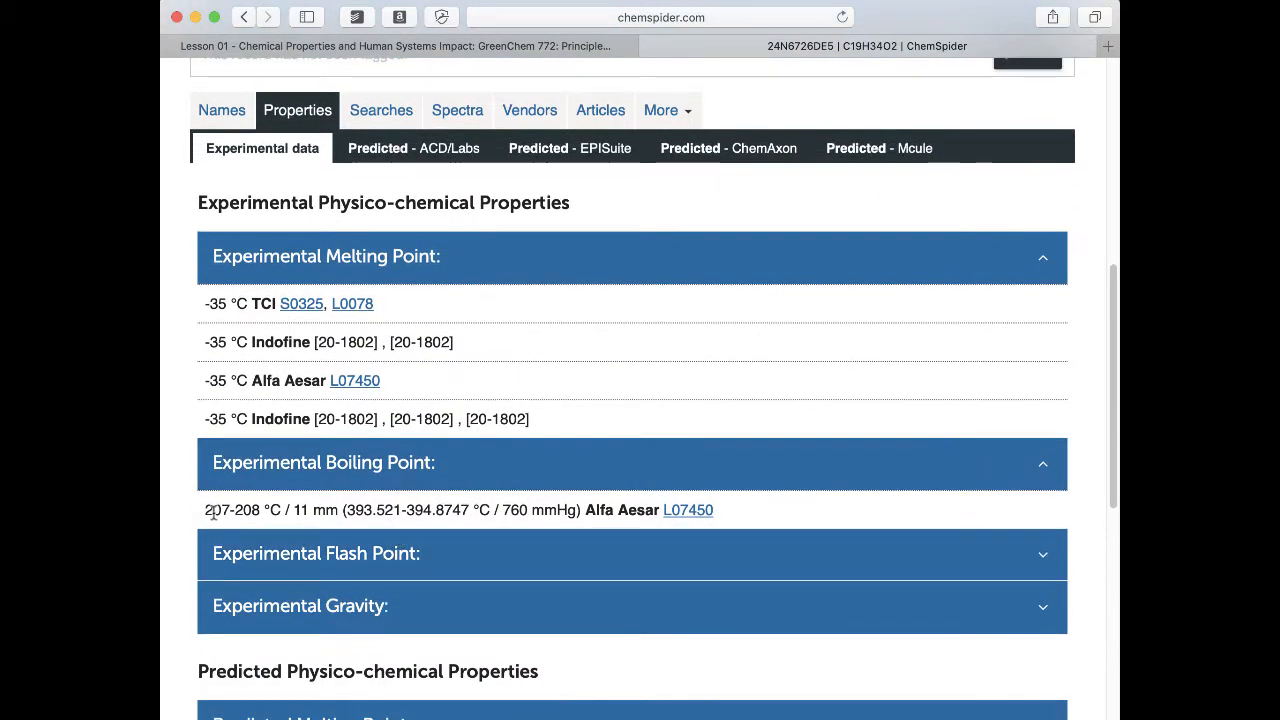
Expand the predicted melting point and look over the remaining property categories below it.
scroll(383, 495, down, 1)
scroll(381, 495, down, 5)
click(365, 490)
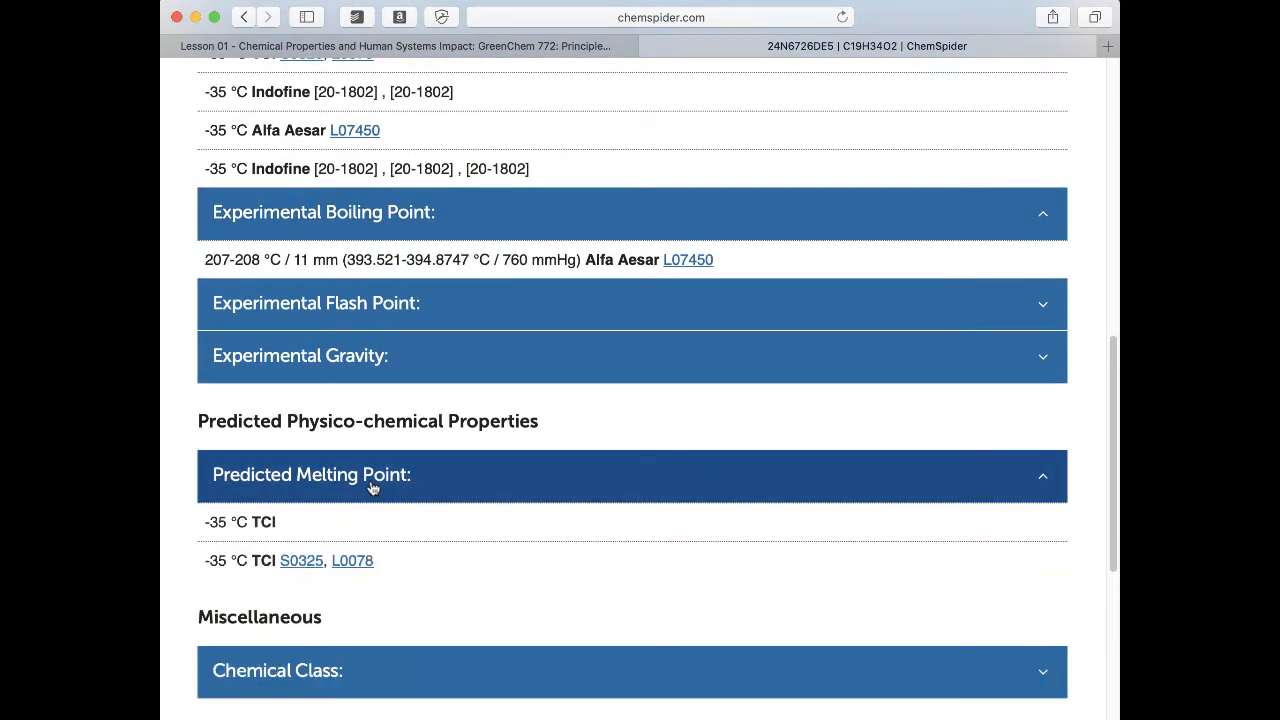
scroll(337, 563, down, 6)
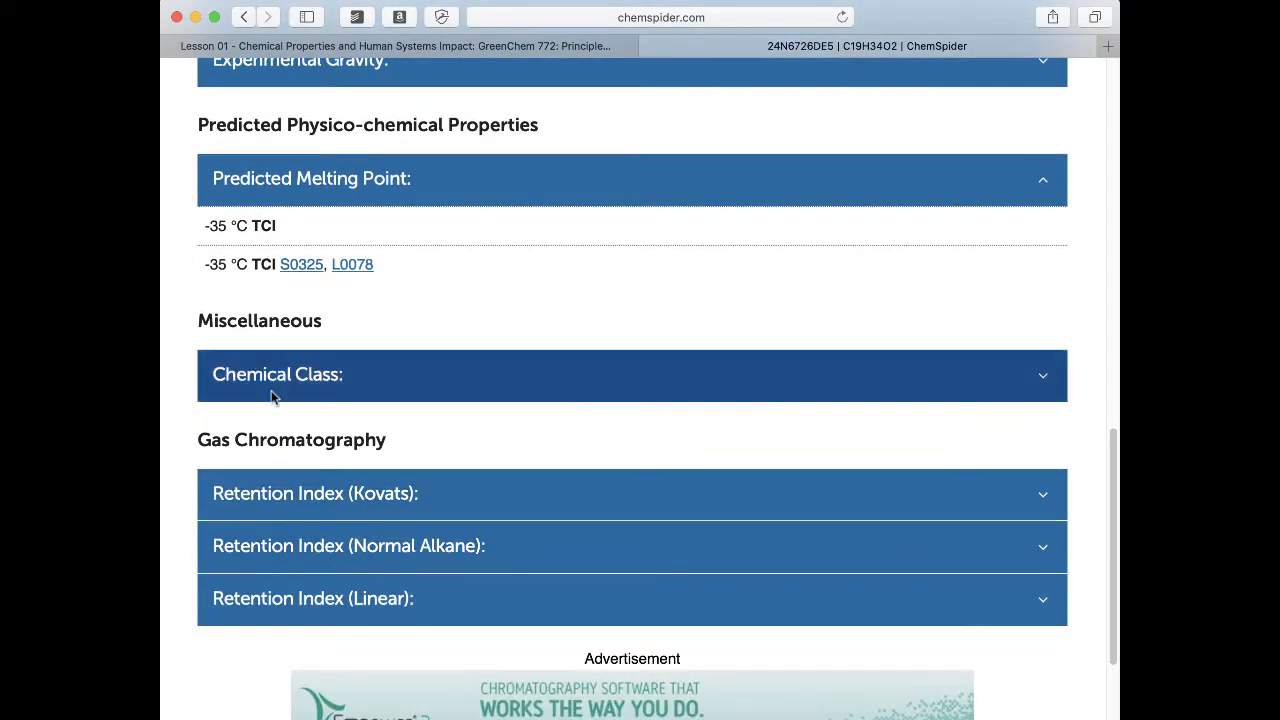
Open the compound's EPISuite predicted properties and highlight the KOWWIN estimate of Log Kow.
scroll(246, 408, up, 4)
scroll(272, 425, up, 10)
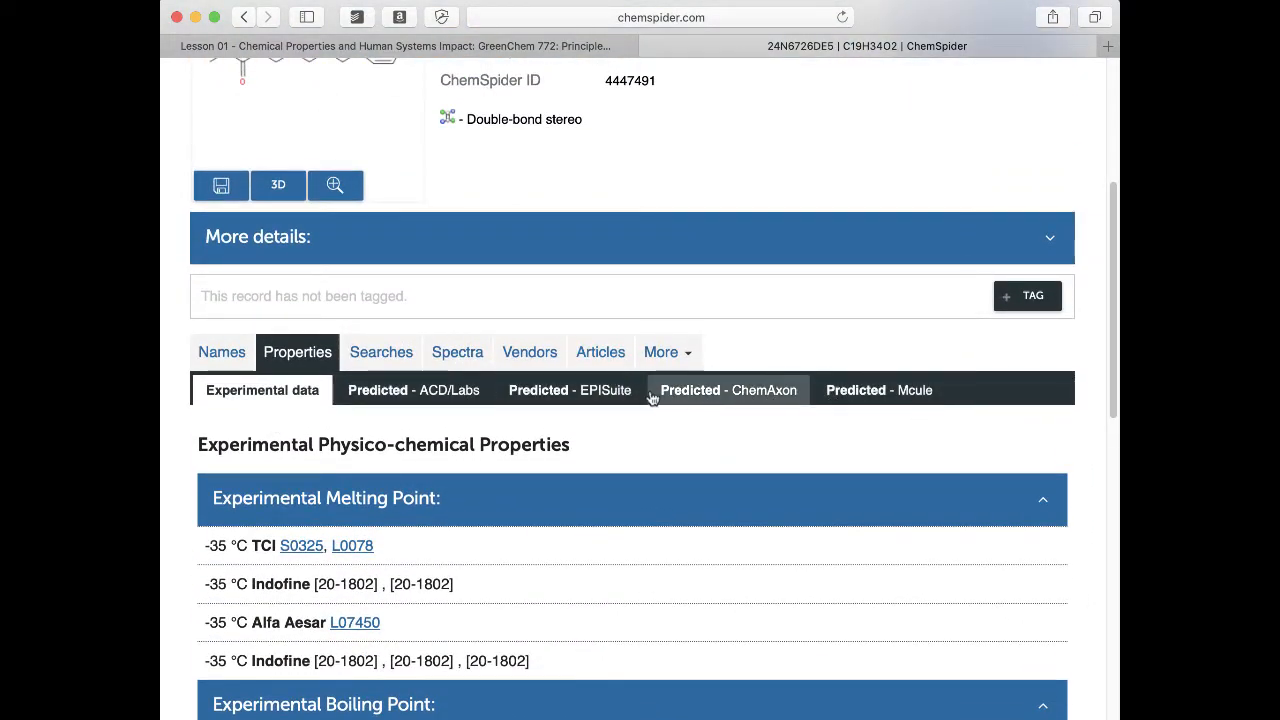
click(590, 390)
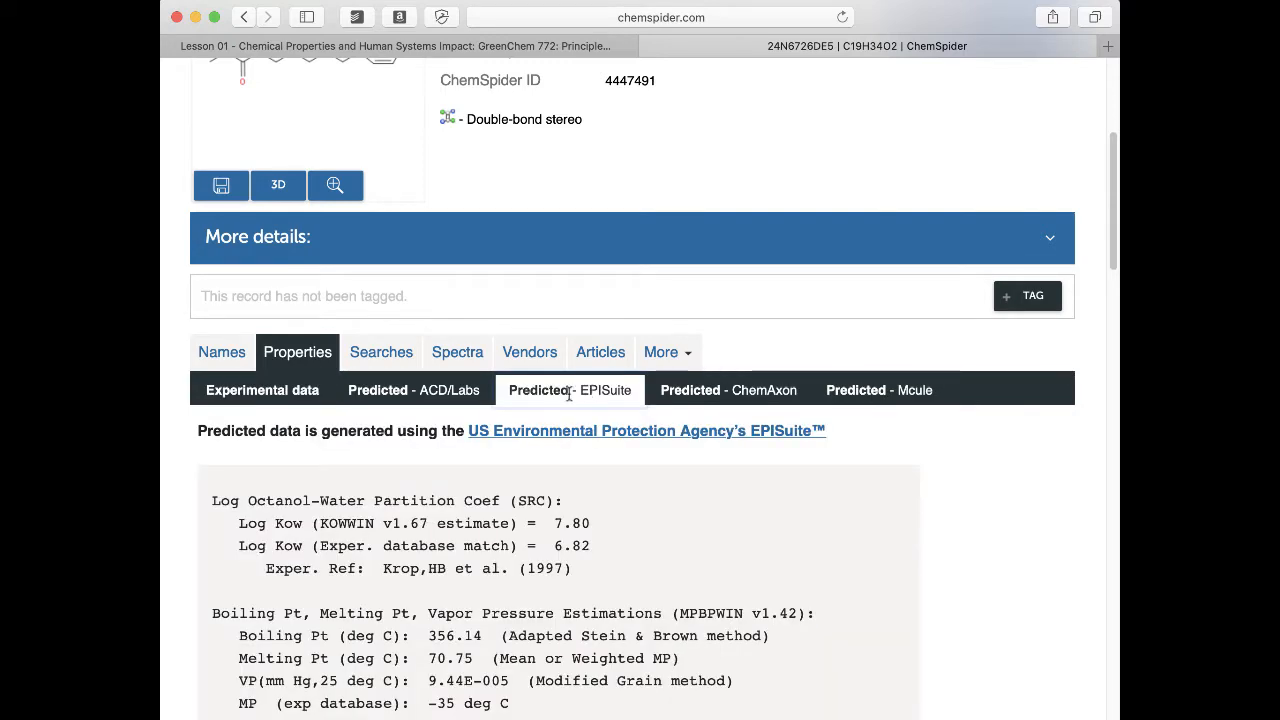
scroll(547, 490, down, 4)
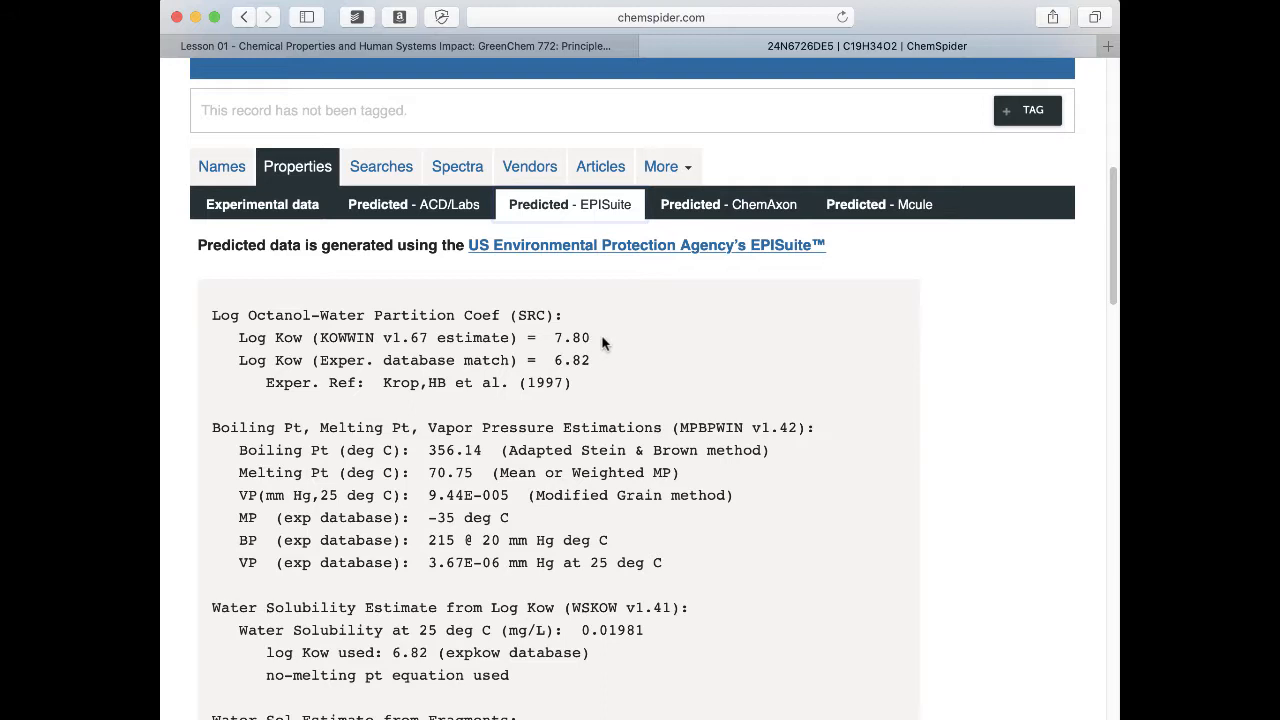
drag(592, 340, 545, 338)
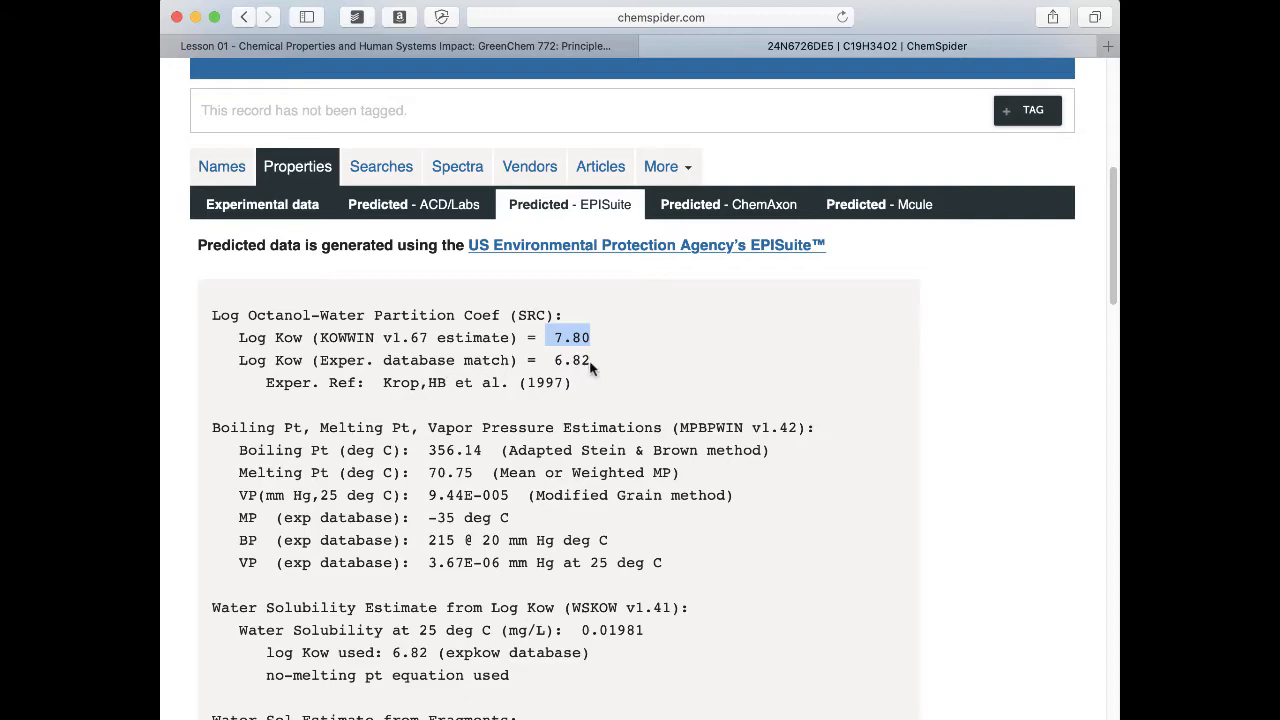
Highlight the experimental-database vapor pressure and the Bond Method Henry's Law constant in the EPISuite data.
scroll(590, 368, down, 3)
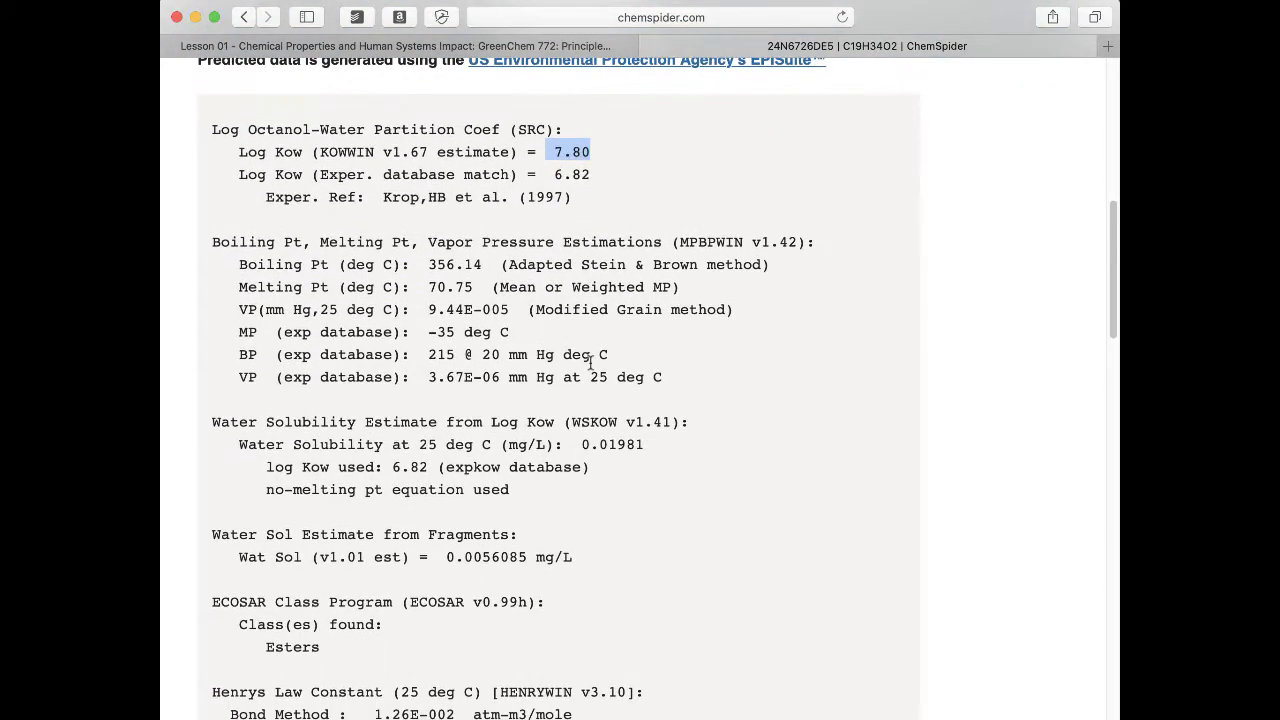
scroll(590, 365, down, 2)
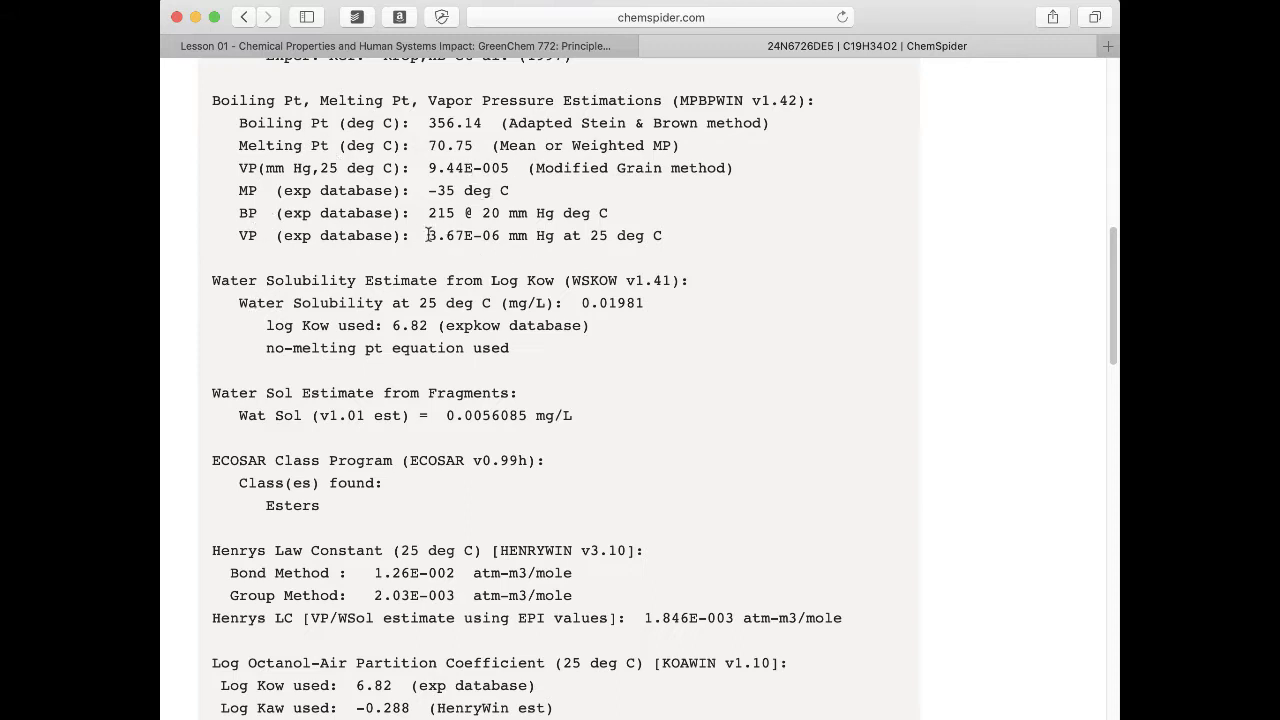
drag(427, 235, 500, 236)
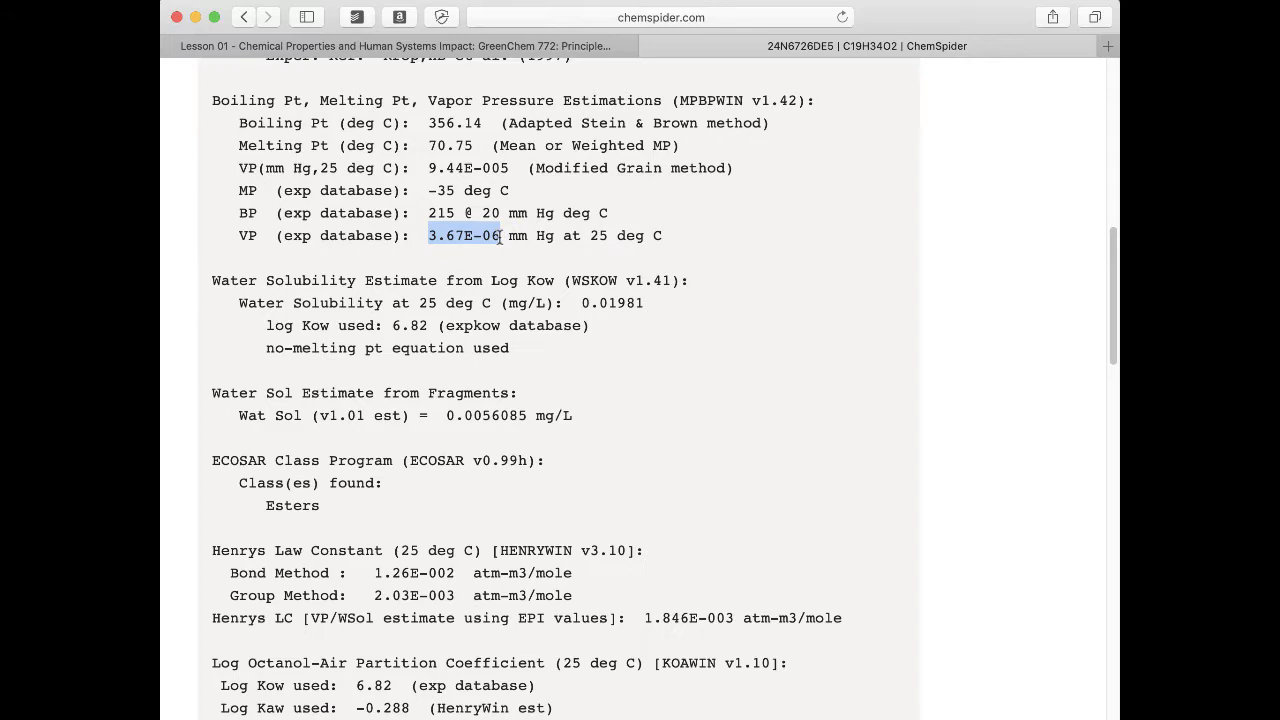
scroll(500, 236, down, 6)
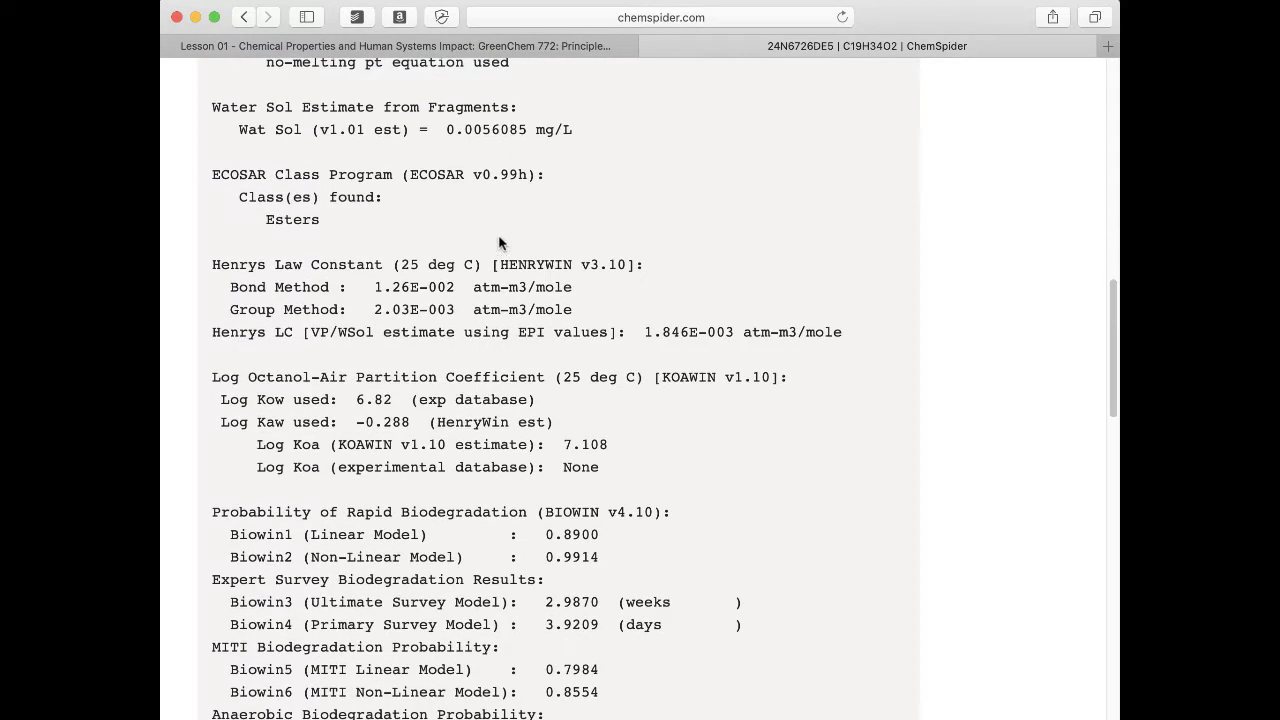
drag(368, 287, 582, 287)
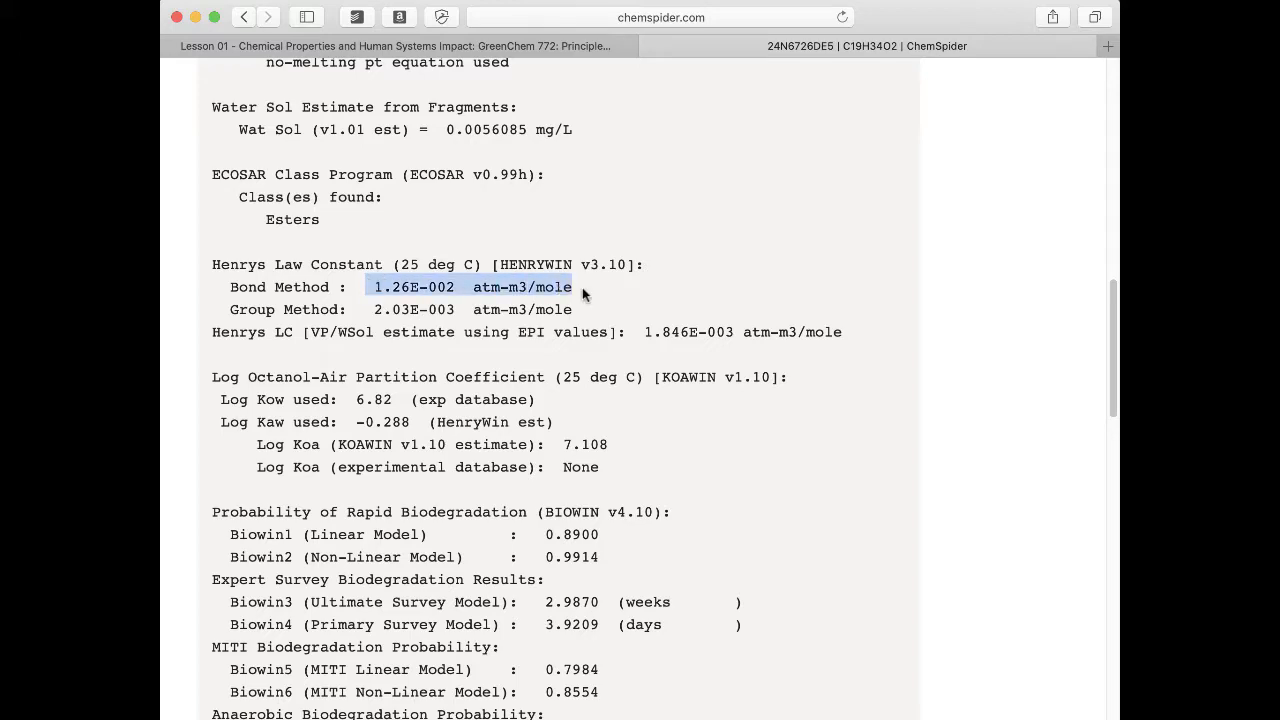
Review the remaining EPISuite estimates through the Level III Fugacity Model and highlight the Koc value under Soil Adsorption Coefficient.
scroll(582, 287, down, 3)
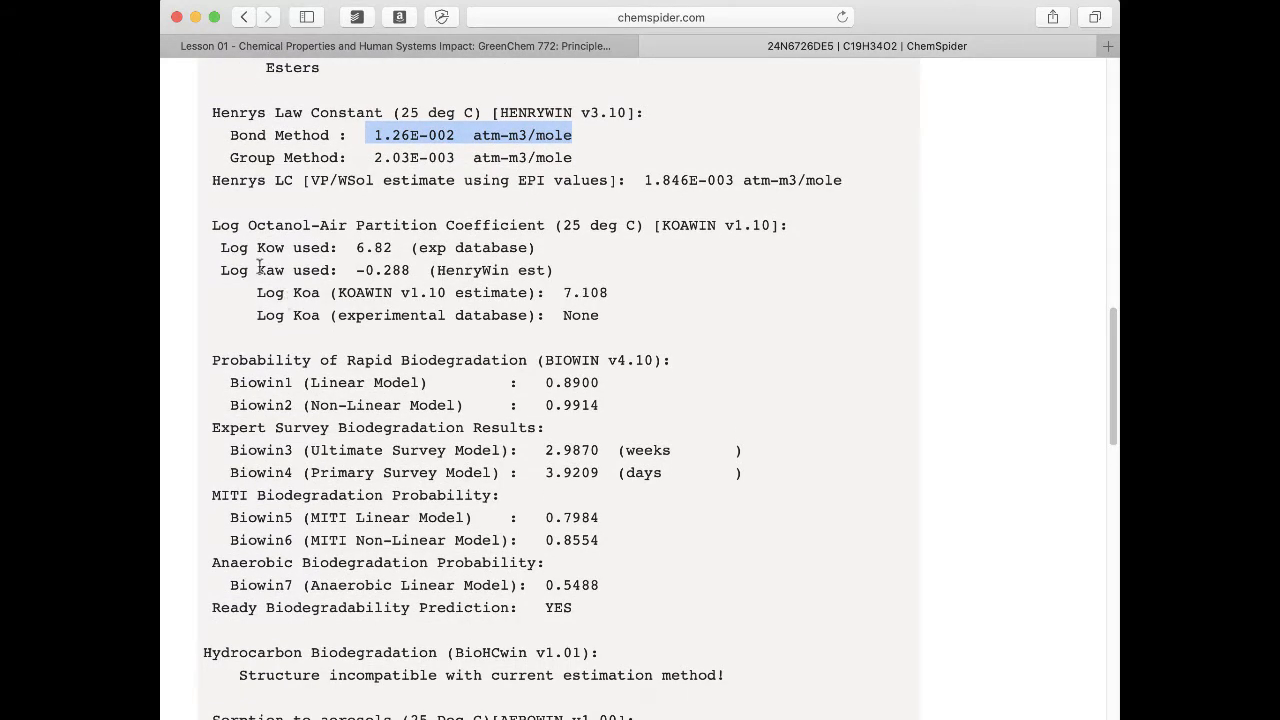
scroll(268, 287, down, 6)
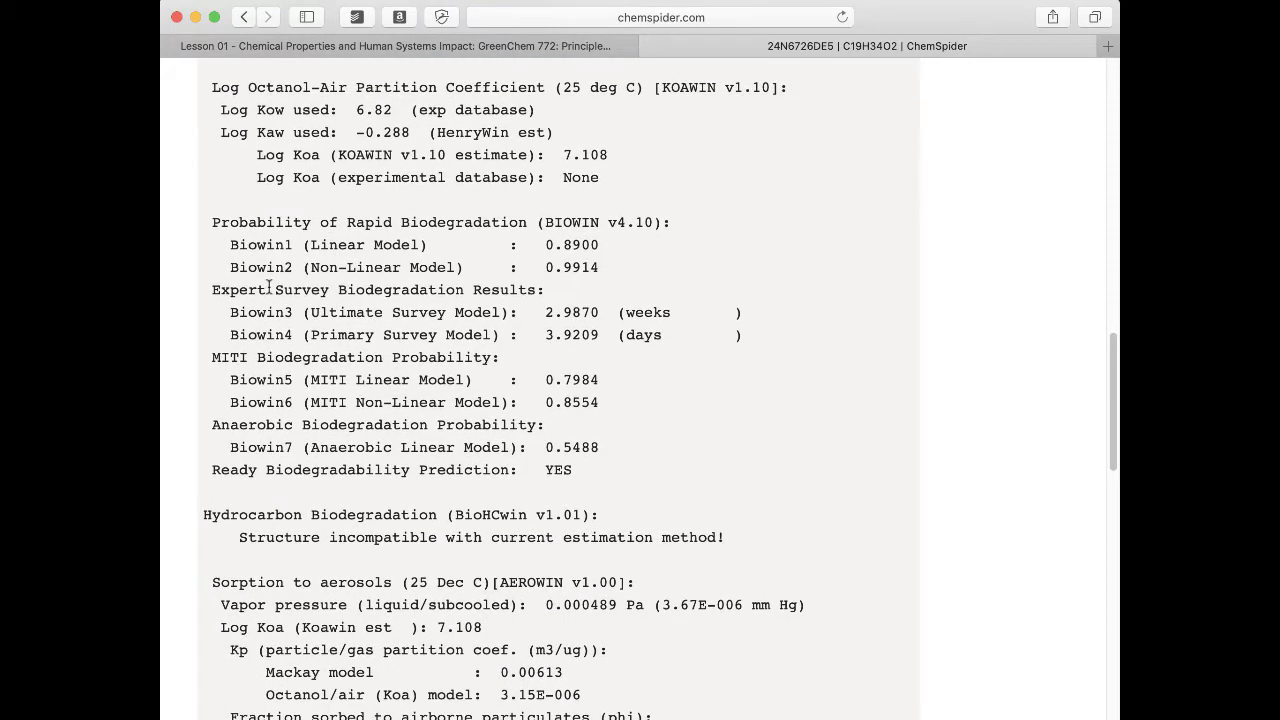
scroll(268, 287, down, 9)
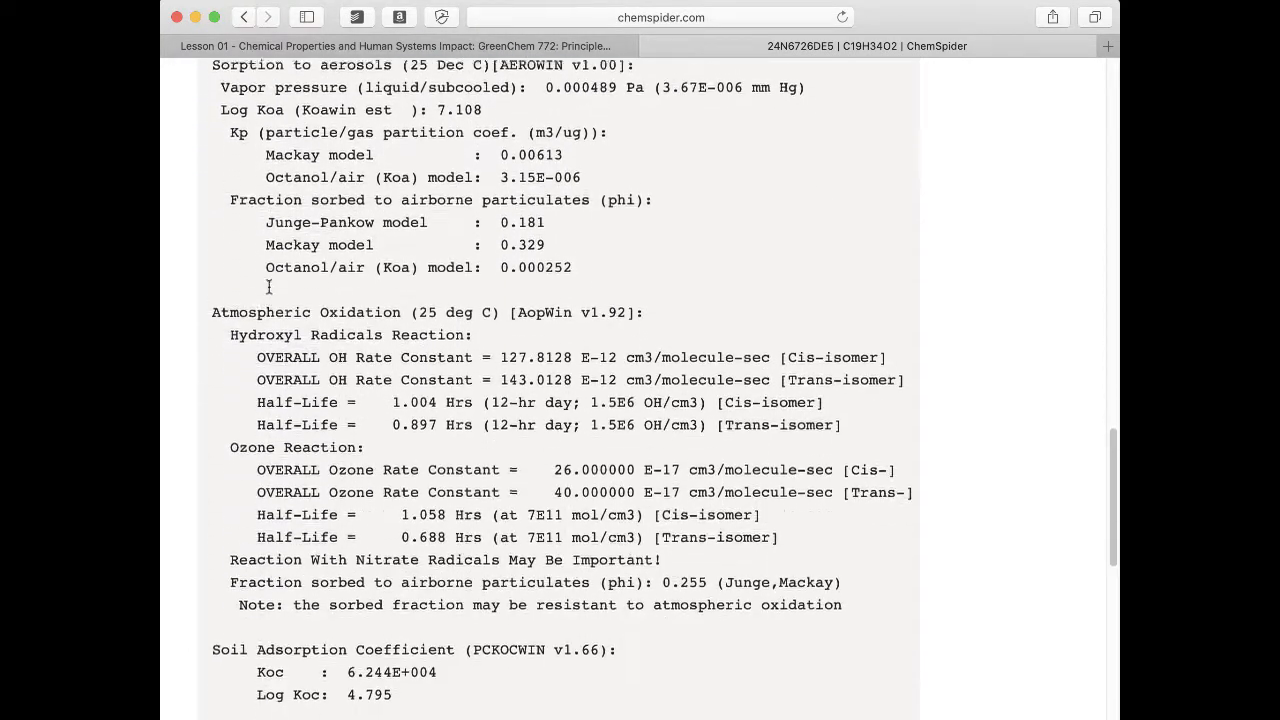
scroll(268, 290, down, 6)
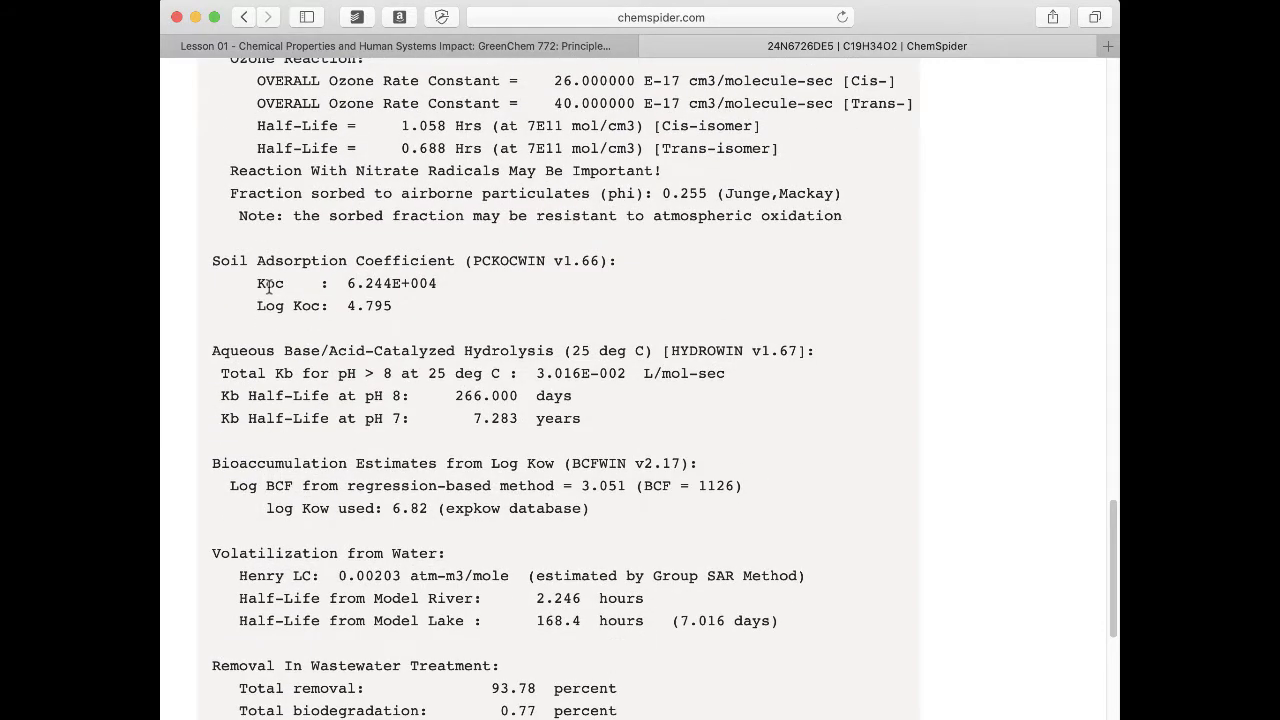
scroll(258, 270, down, 8)
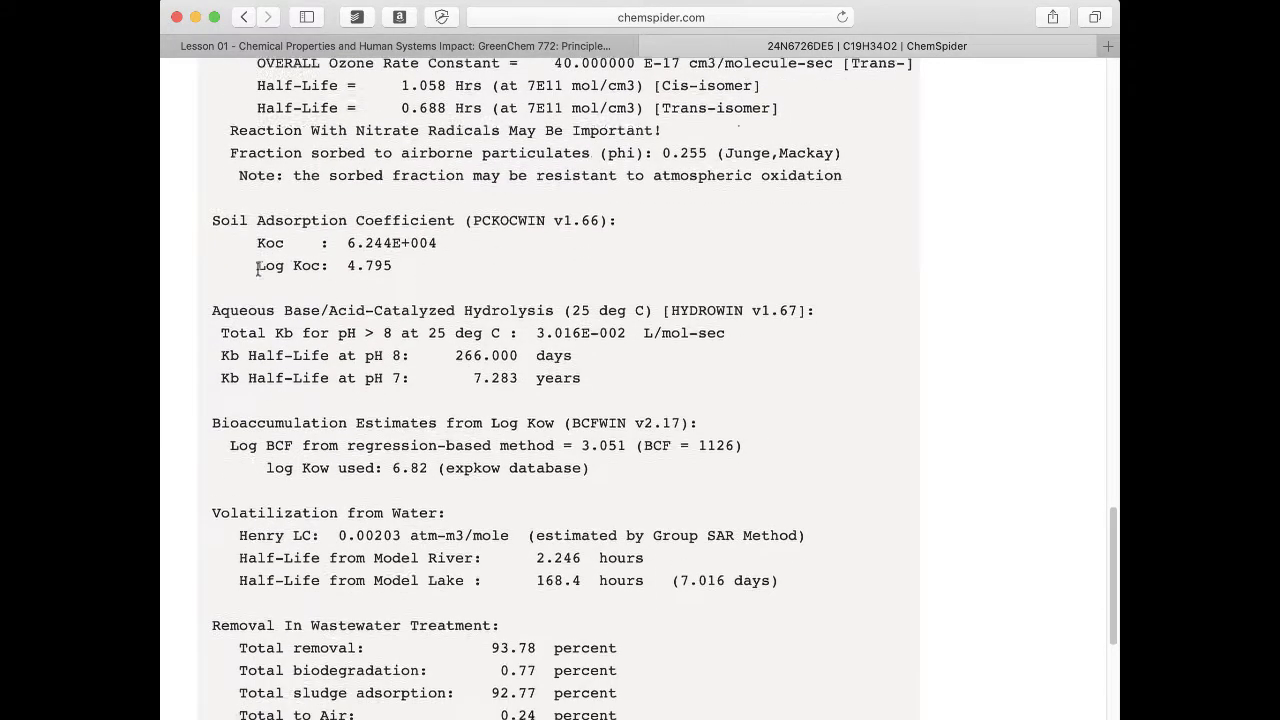
scroll(258, 275, down, 2)
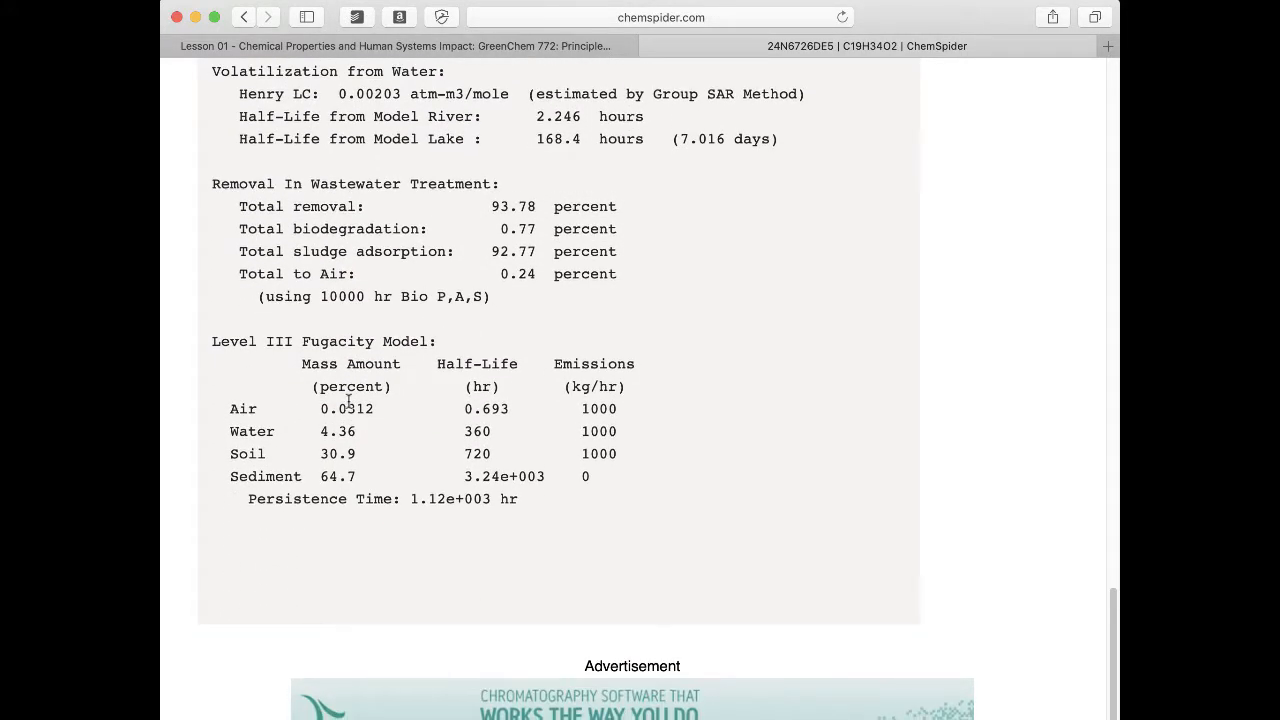
scroll(348, 400, up, 6)
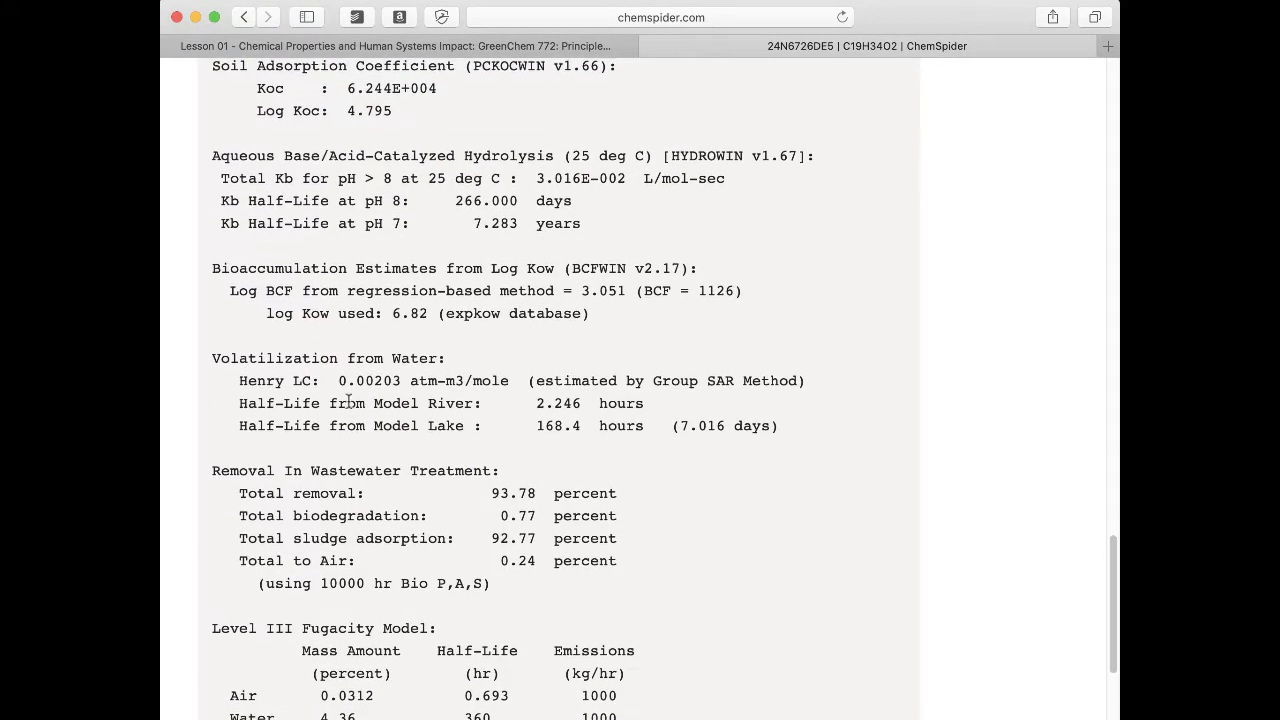
scroll(348, 400, up, 4)
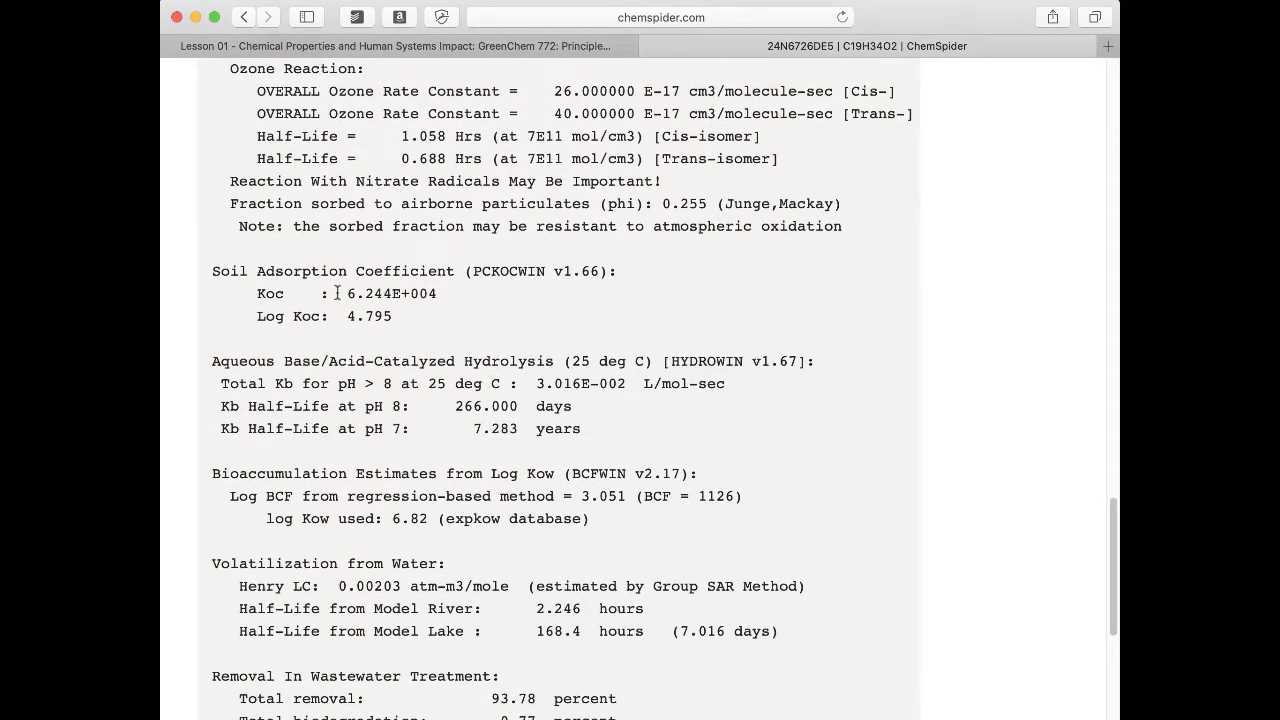
drag(337, 293, 538, 291)
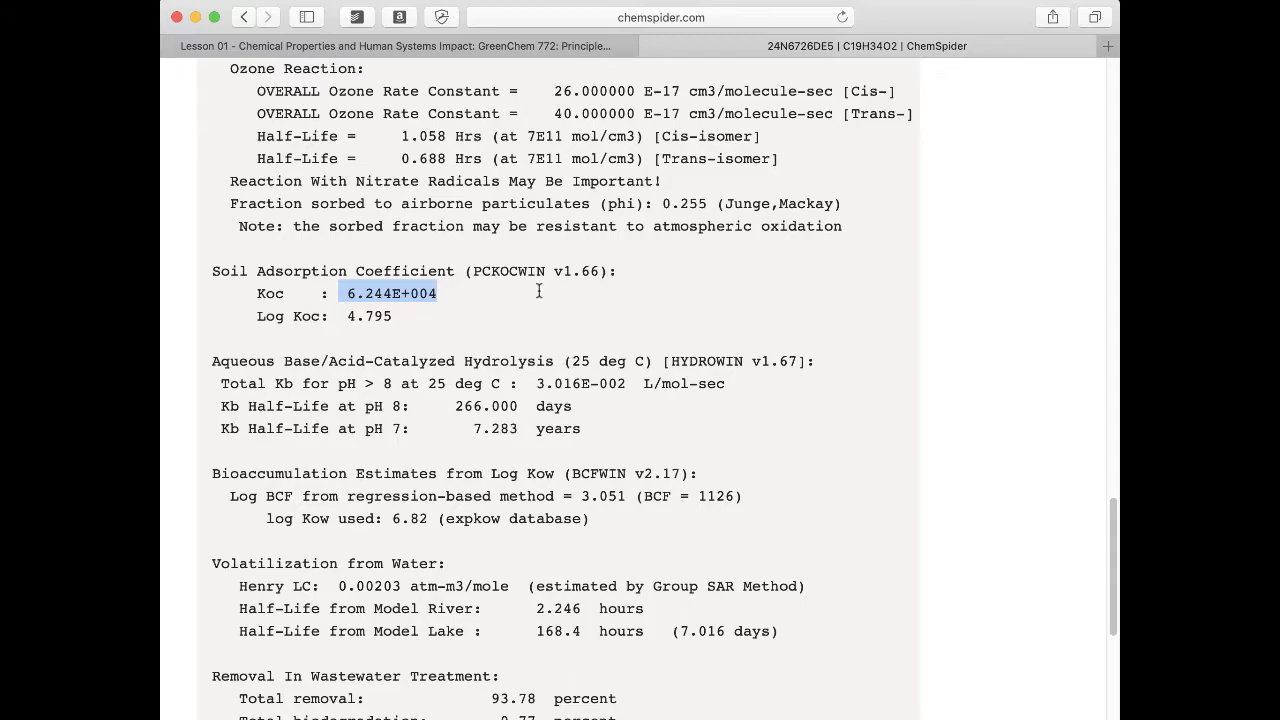
Open the compound's ChemAxon predicted properties and launch the property calculation on the Chemicalize site.
scroll(538, 291, up, 15)
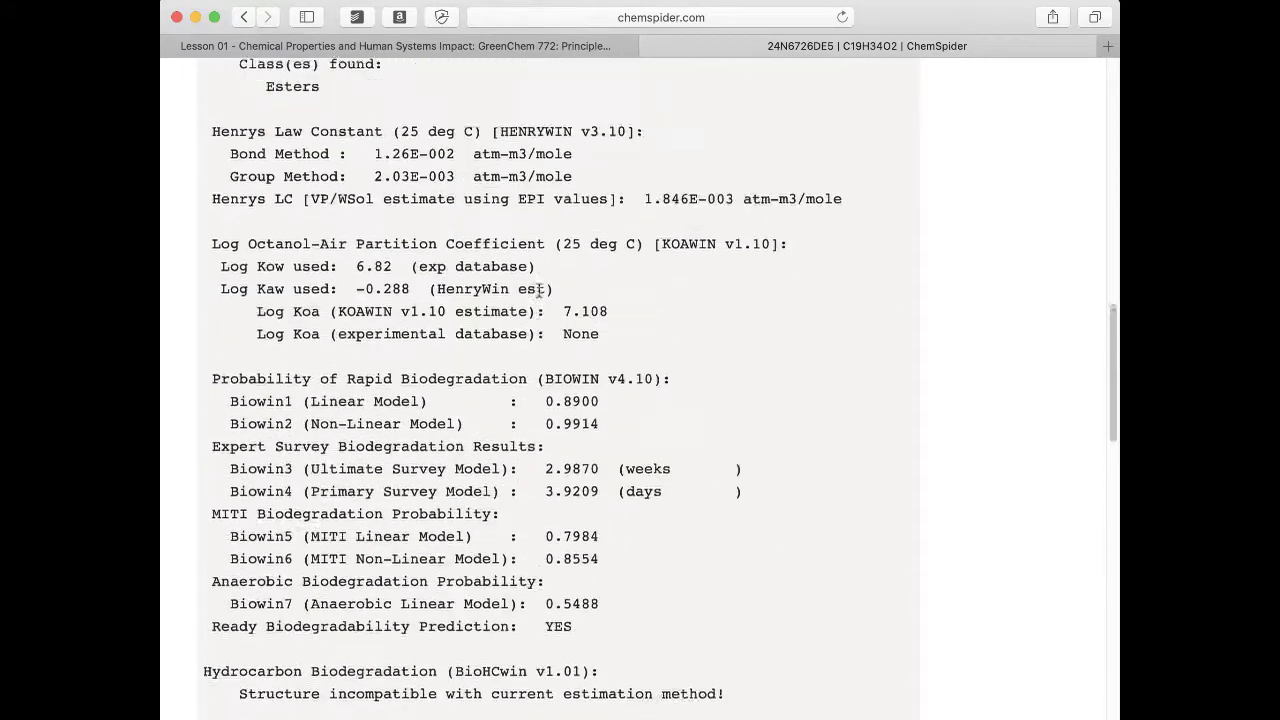
scroll(538, 291, up, 20)
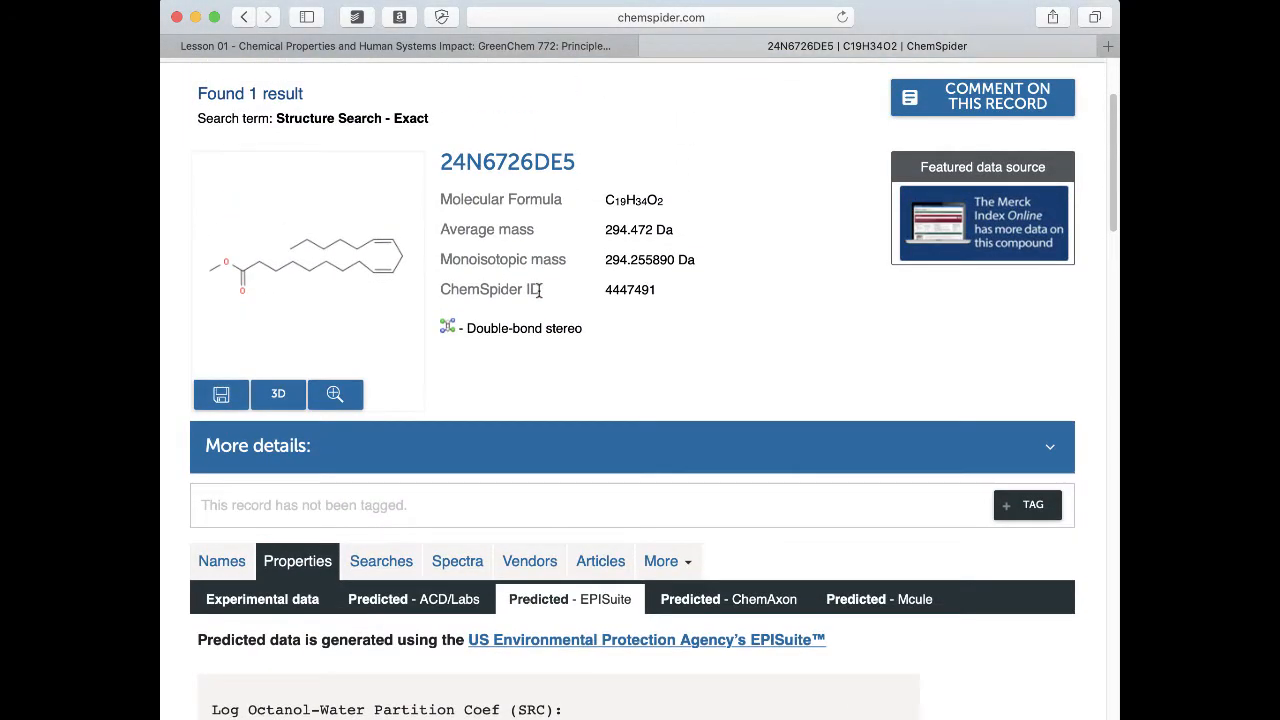
scroll(540, 289, down, 4)
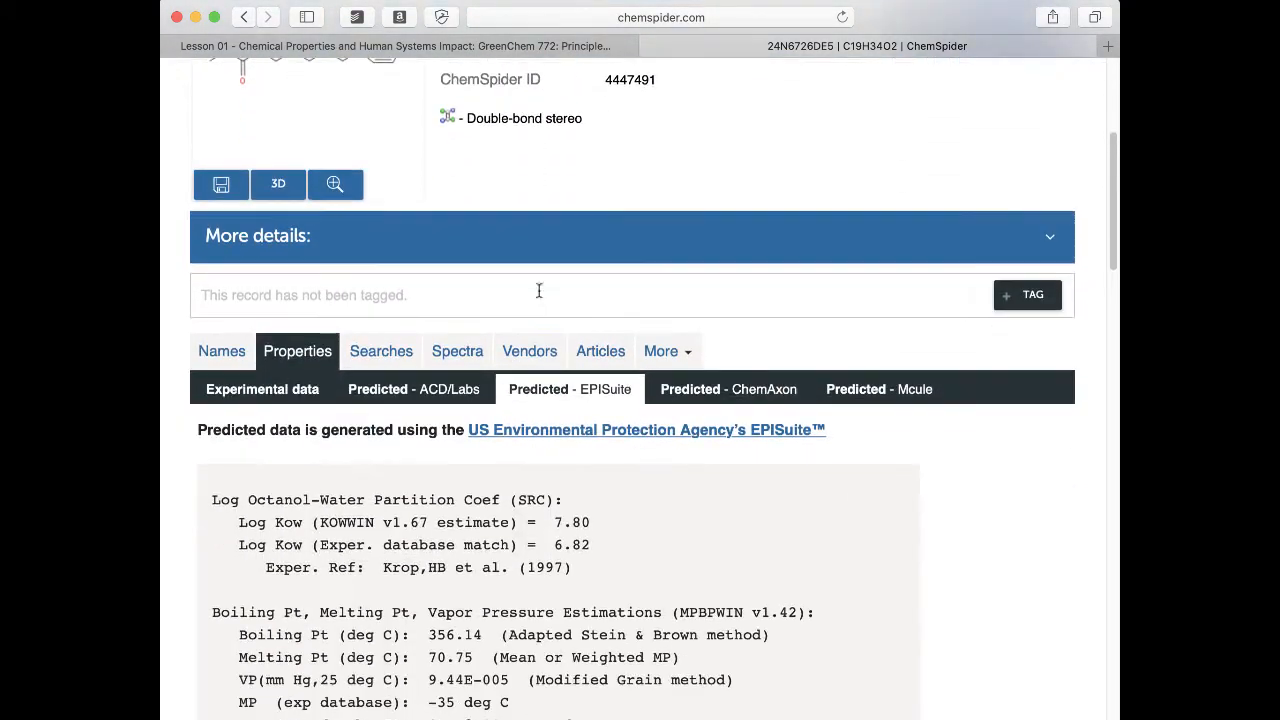
click(757, 395)
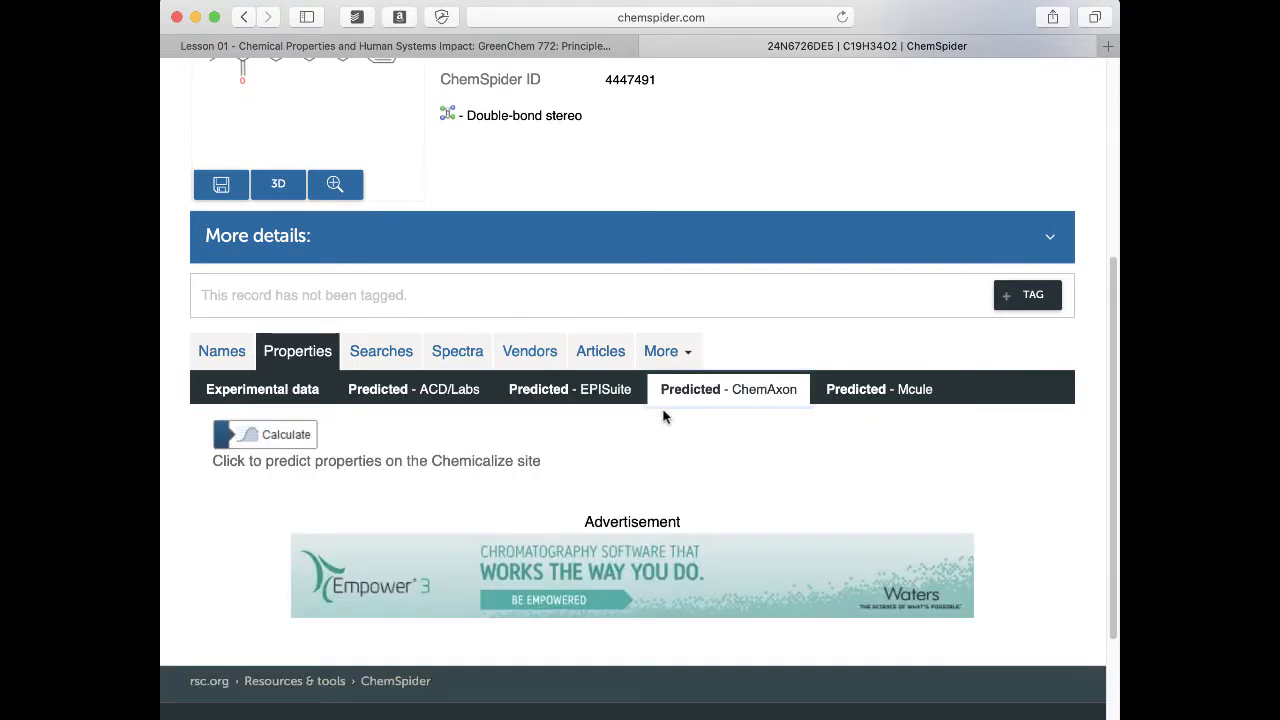
click(274, 446)
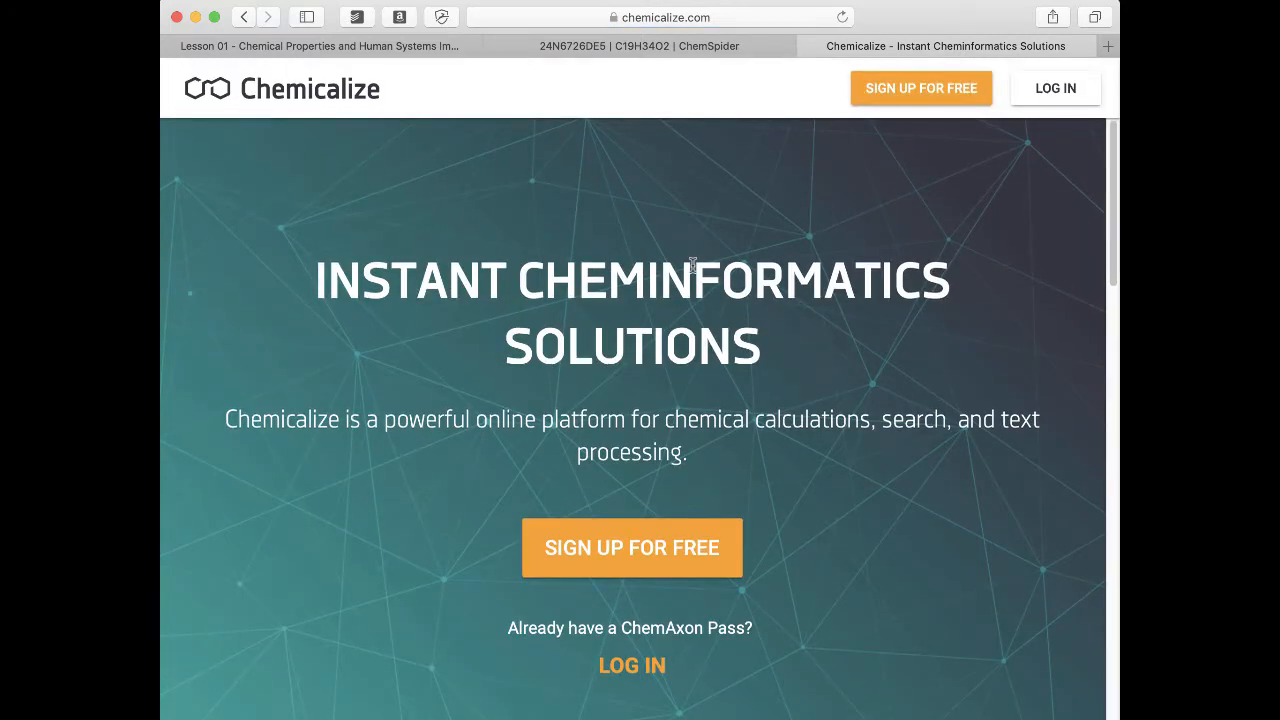
Look over the Chemicalize landing page and return to the structure overview of the compound's ChemSpider record.
scroll(692, 264, down, 5)
scroll(692, 266, up, 5)
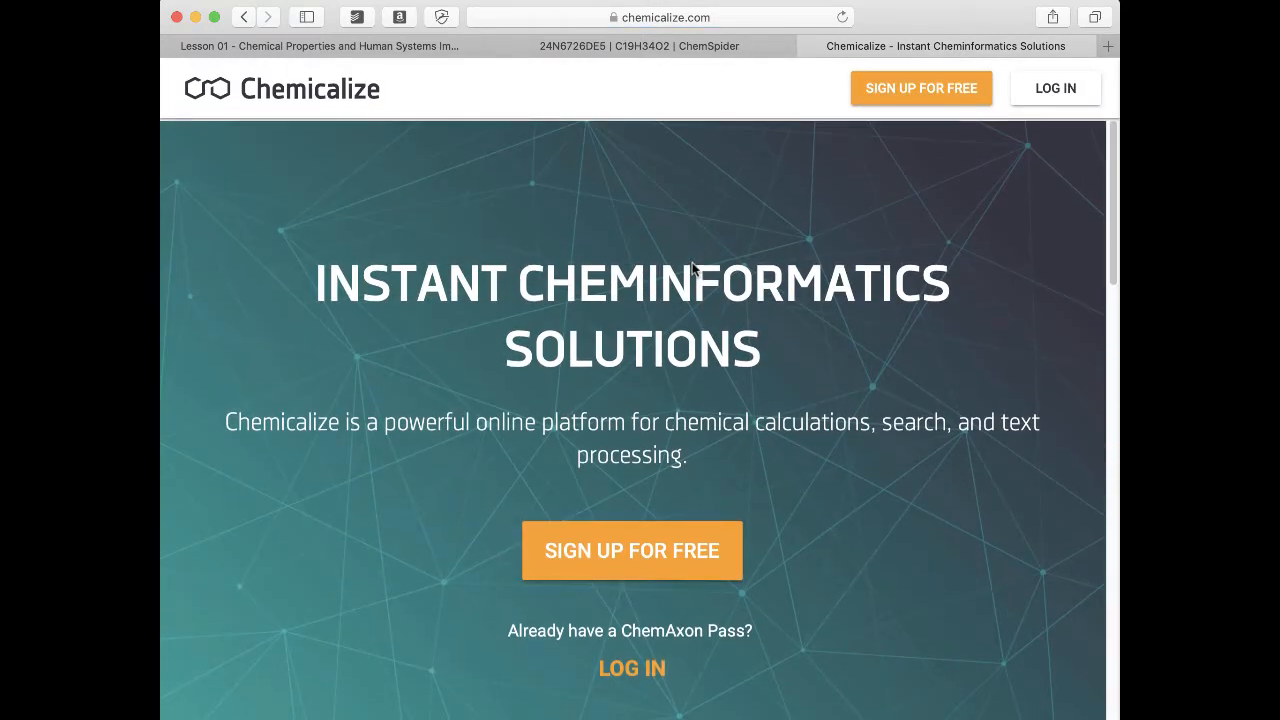
click(244, 17)
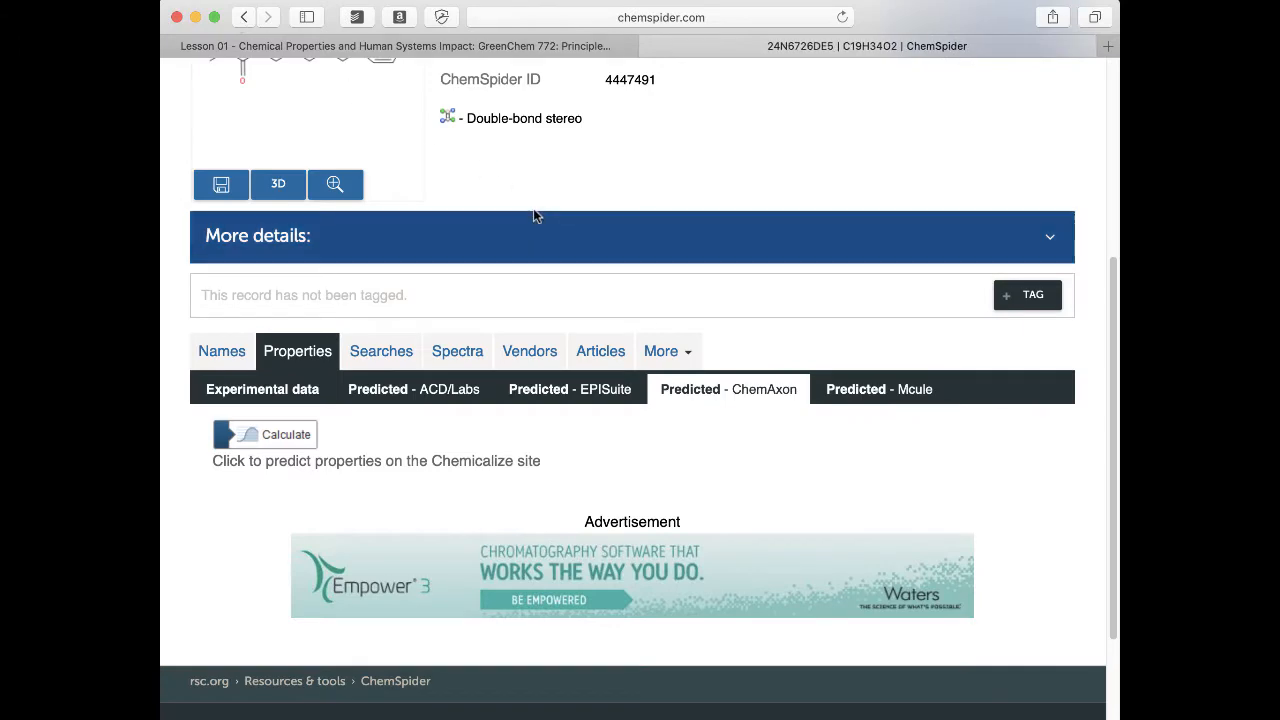
scroll(533, 215, up, 5)
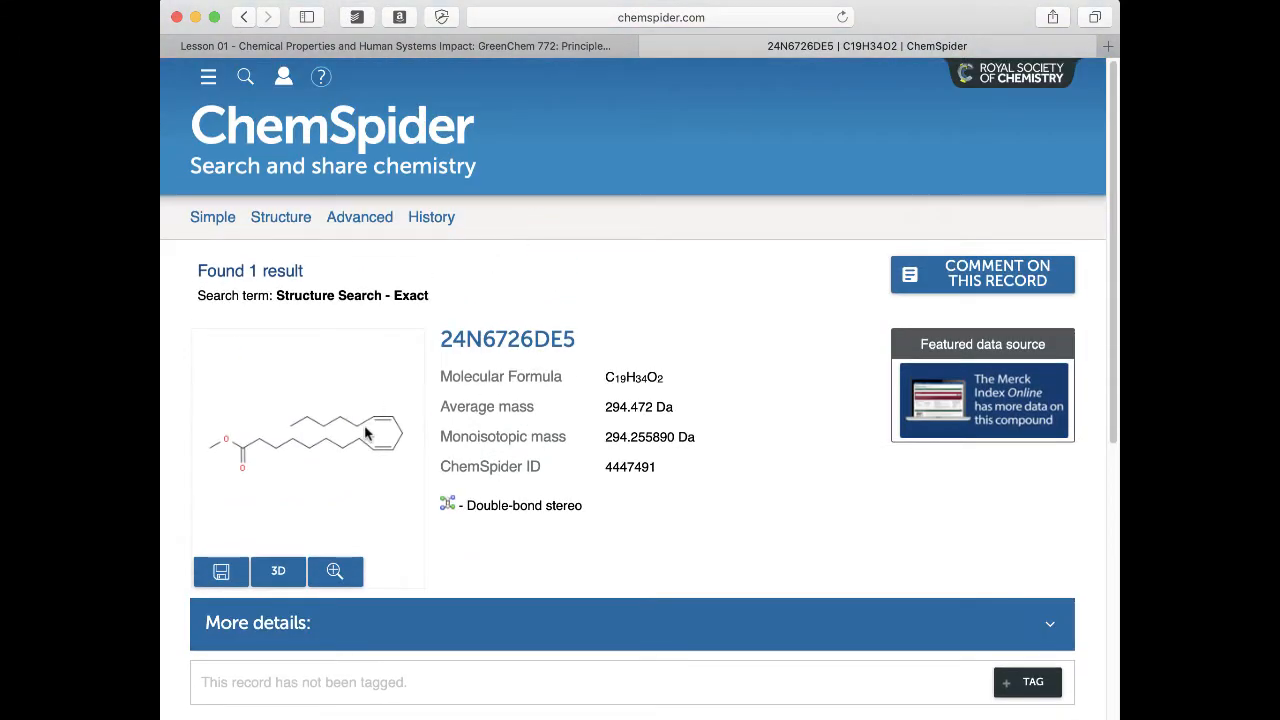